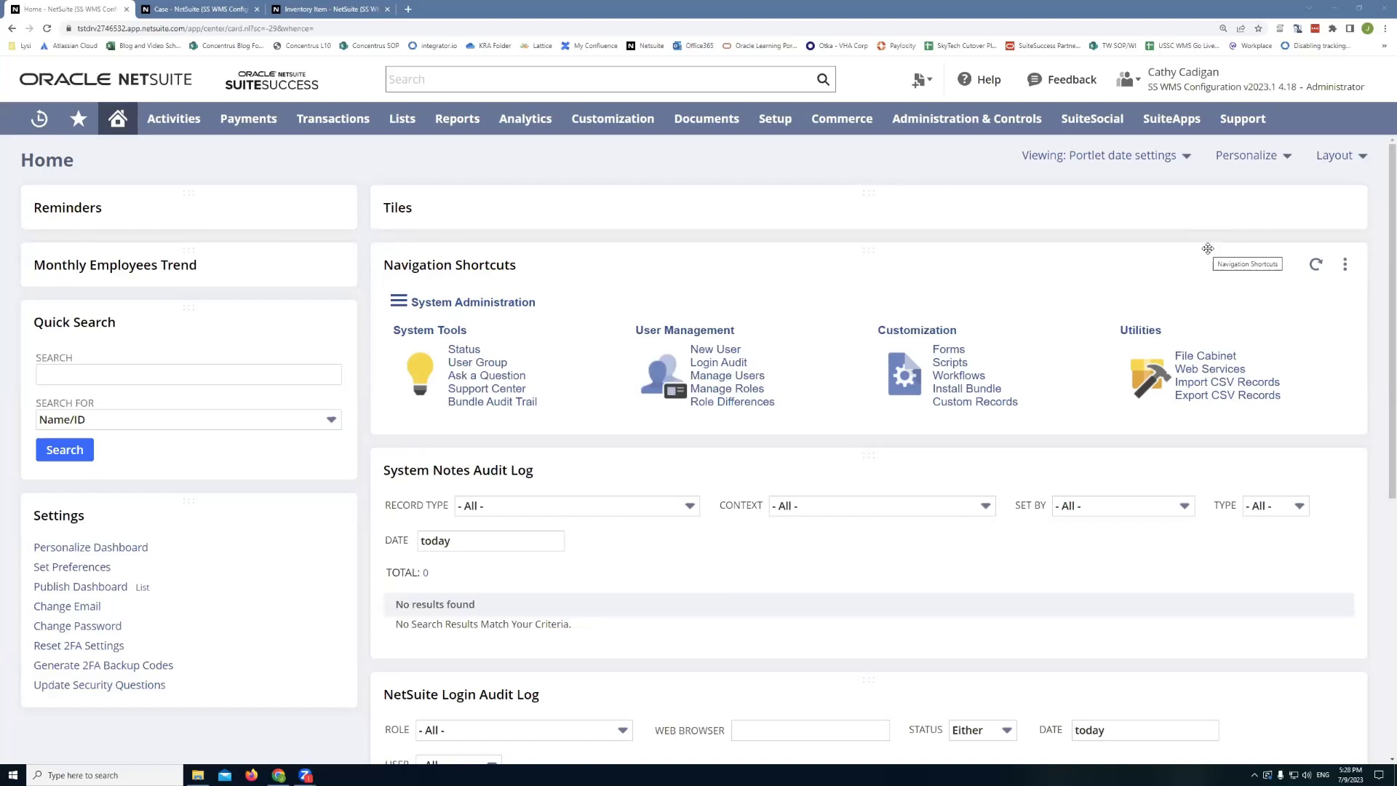
# Bring up the Brocade 7800 Extension Switch item's Communication preferences, with Offer Support checked
pyautogui.click(270, 10)
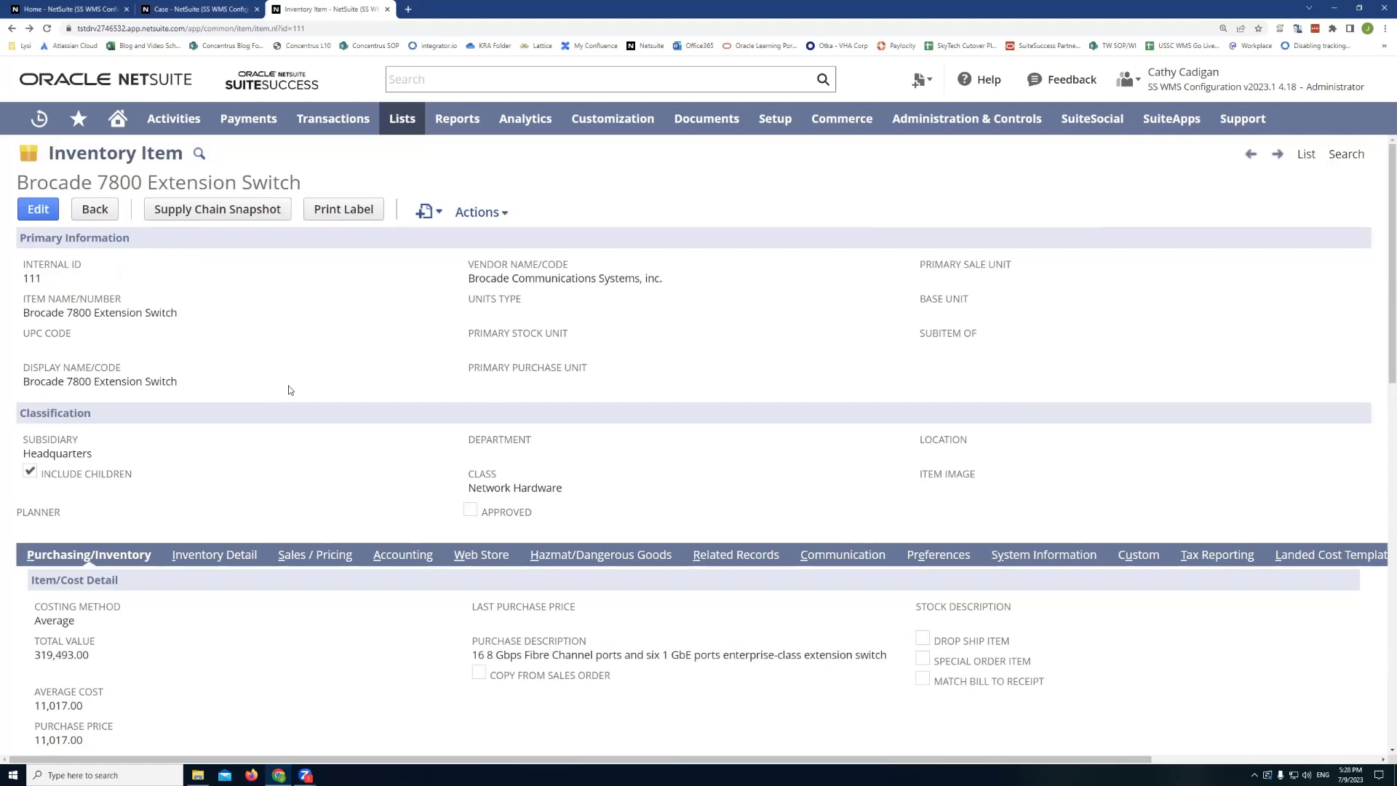
pyautogui.click(843, 561)
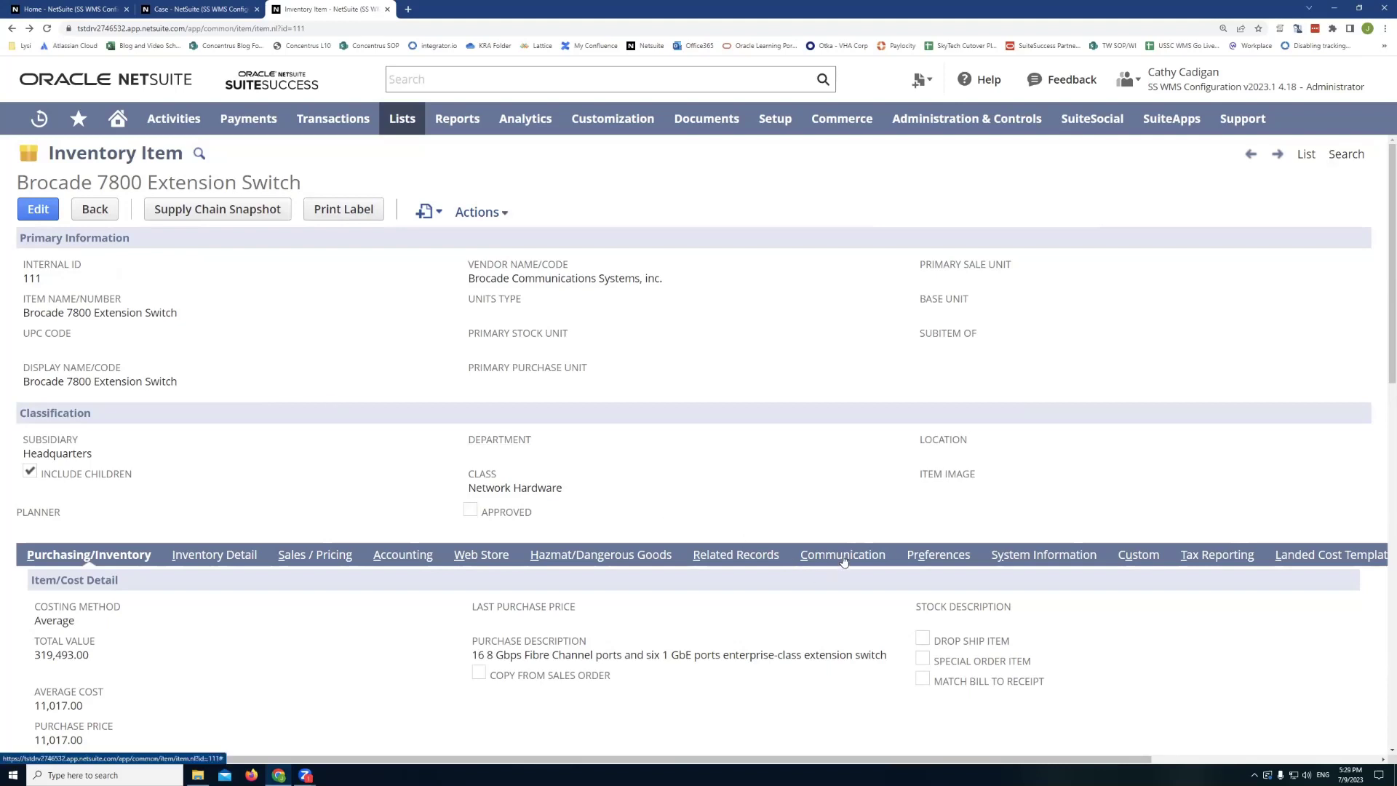
pyautogui.click(948, 558)
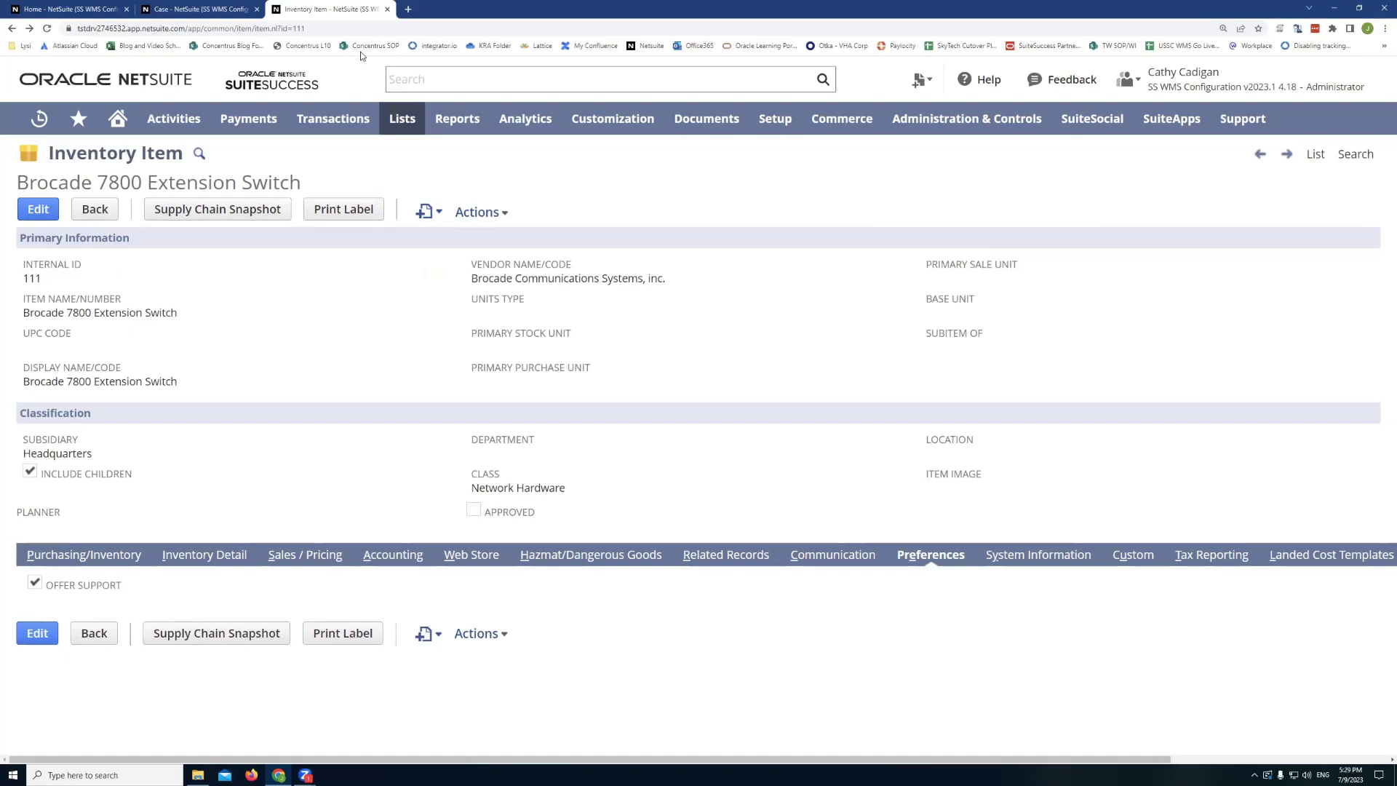
# Switch to the CASE2 Damaged Item support case record for the Brocade 7800 switch
pyautogui.click(211, 9)
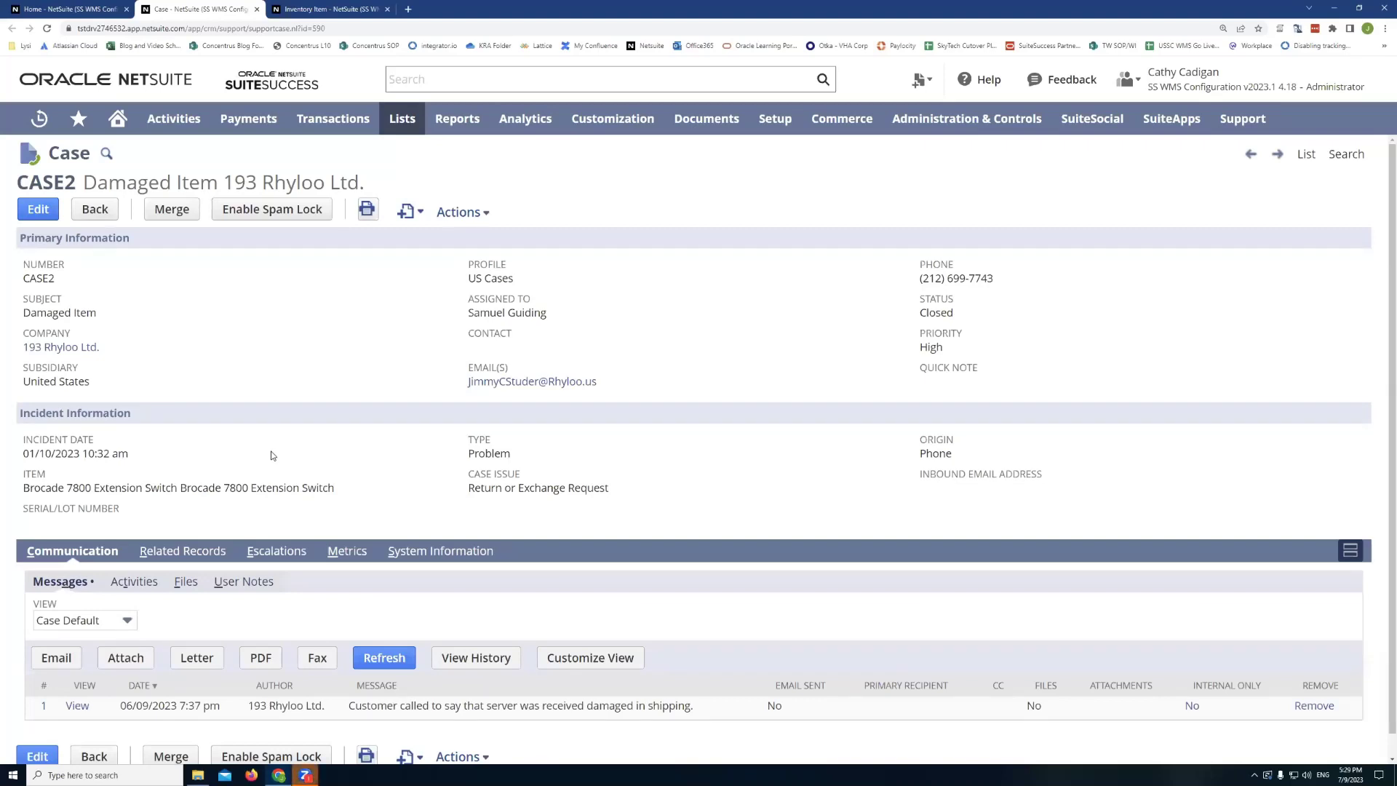
# Back on the Brocade 7800 item, list its 200 related transactions and browse the Type filter
pyautogui.hotkey('ctrl', 'Tab')
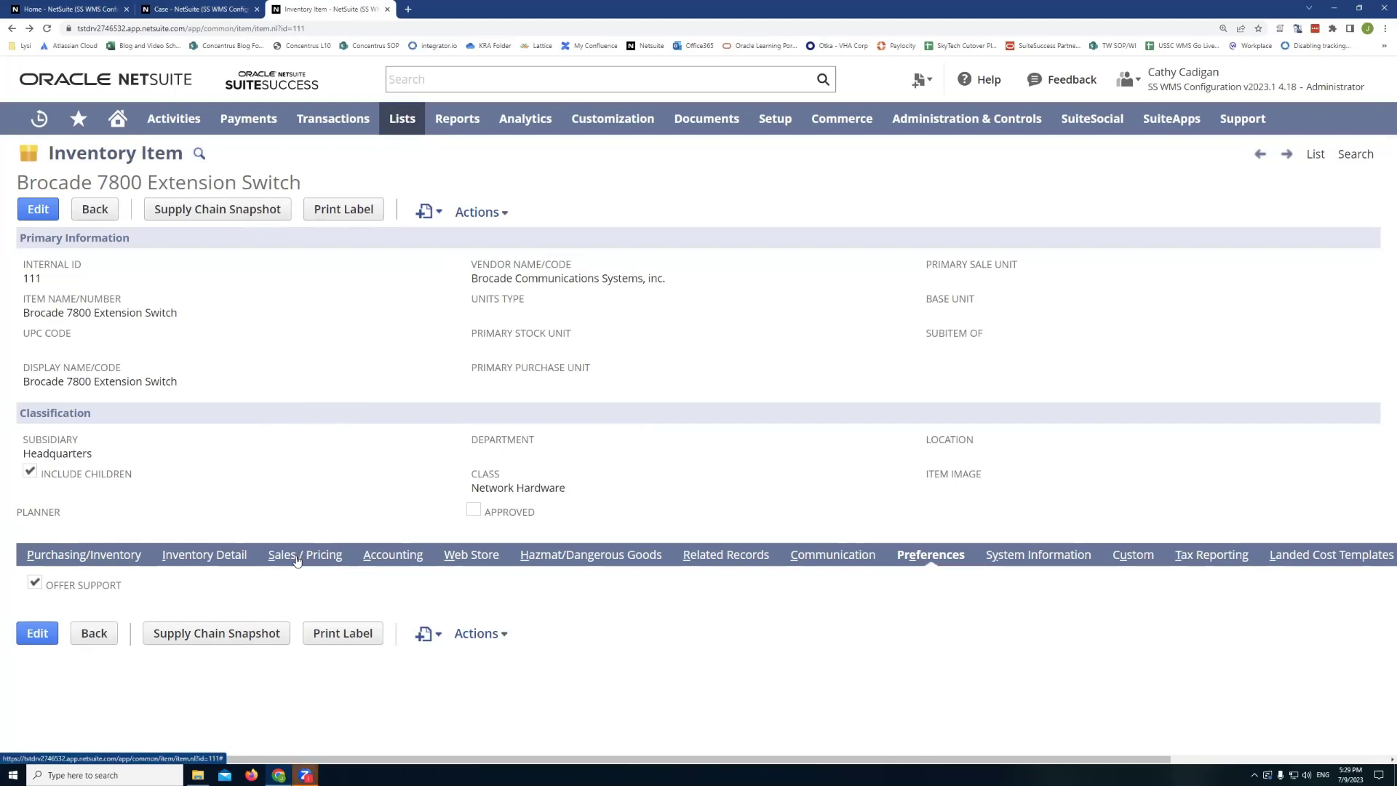
pyautogui.click(300, 557)
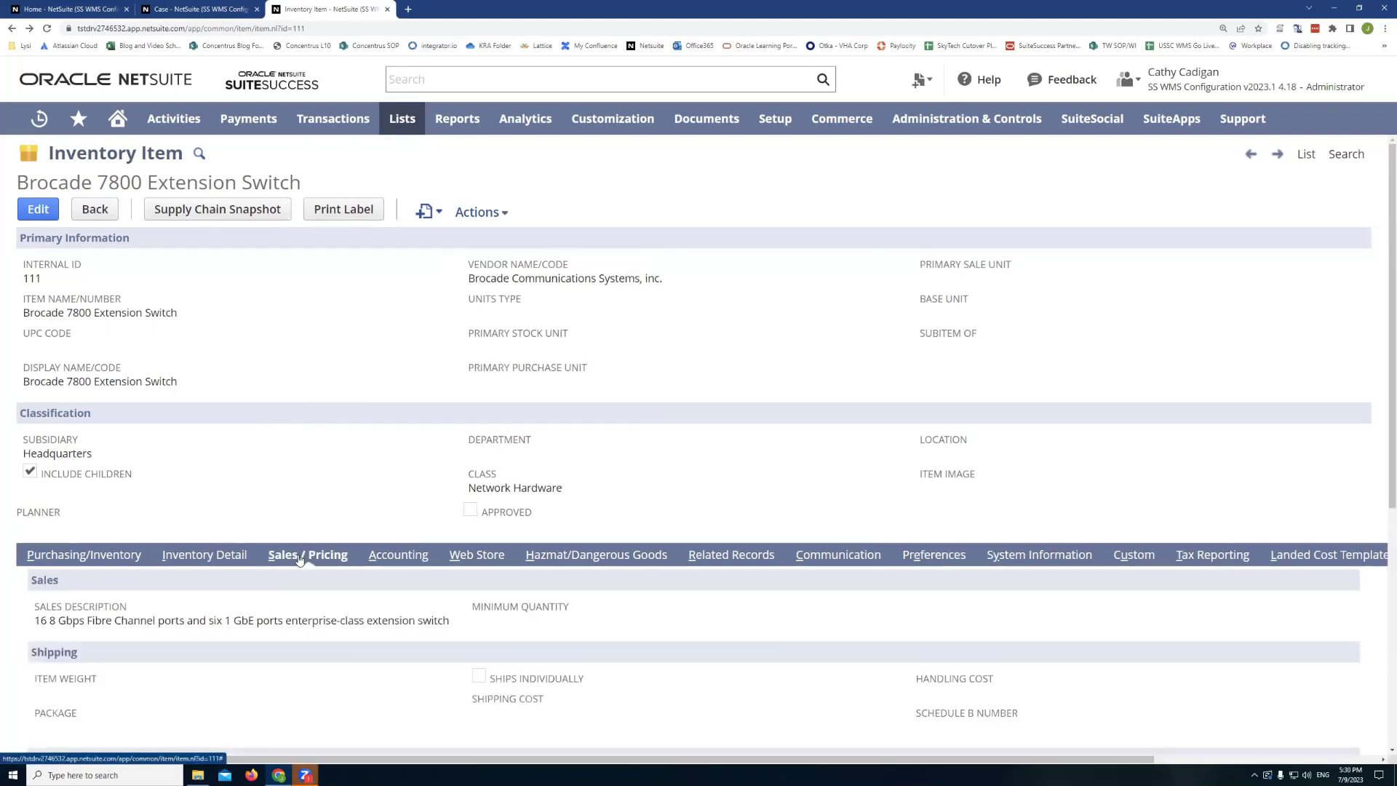
pyautogui.click(731, 556)
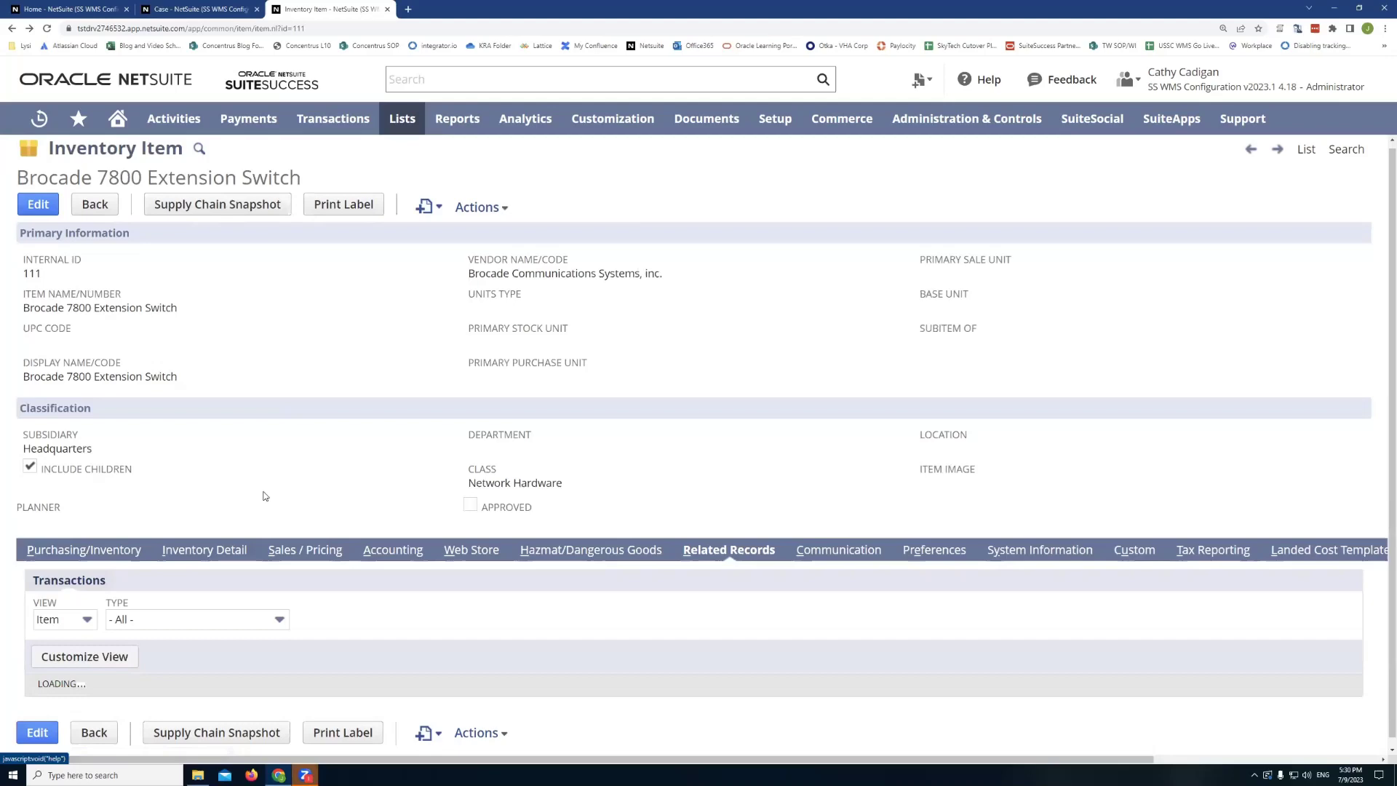
pyautogui.scroll(-1, 80, 627)
pyautogui.scroll(-4, 66, 550)
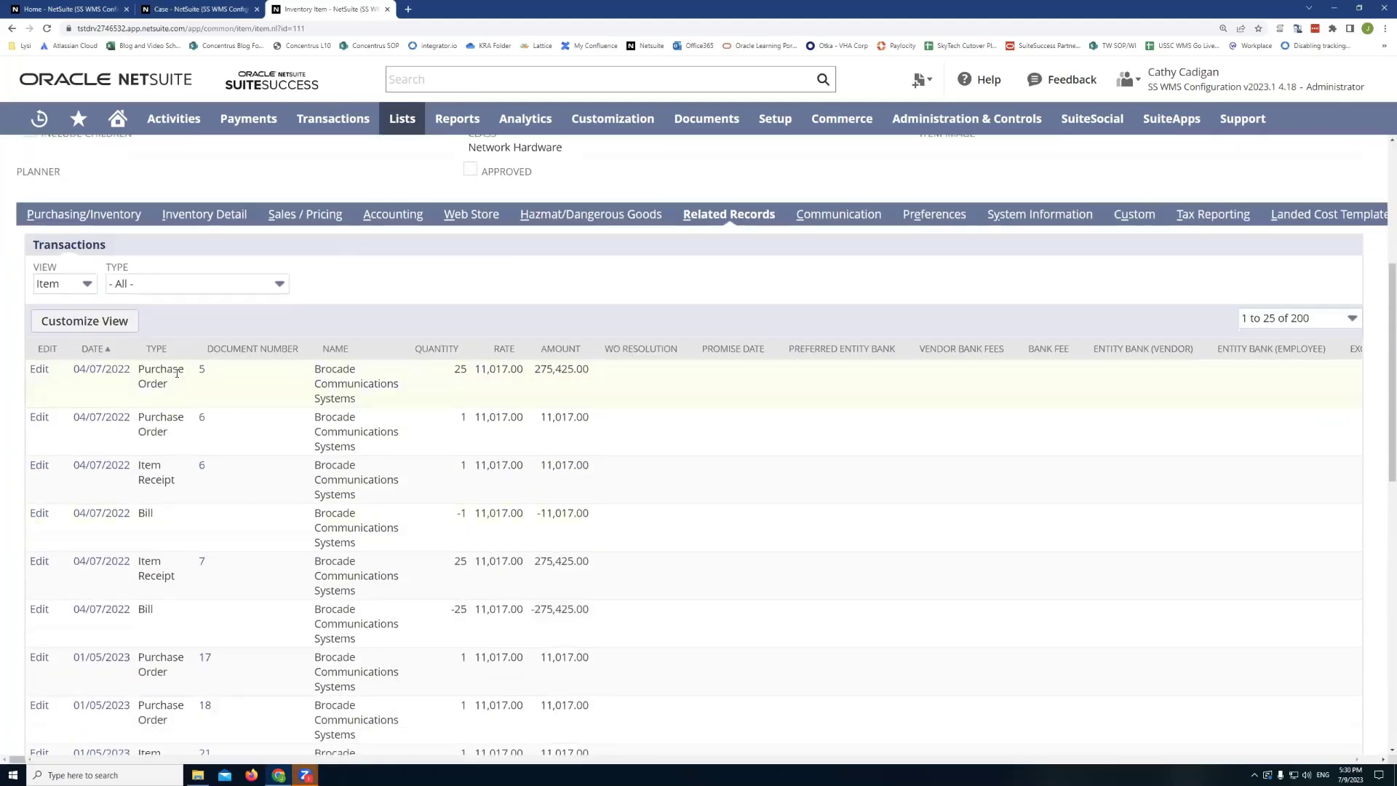
pyautogui.click(197, 285)
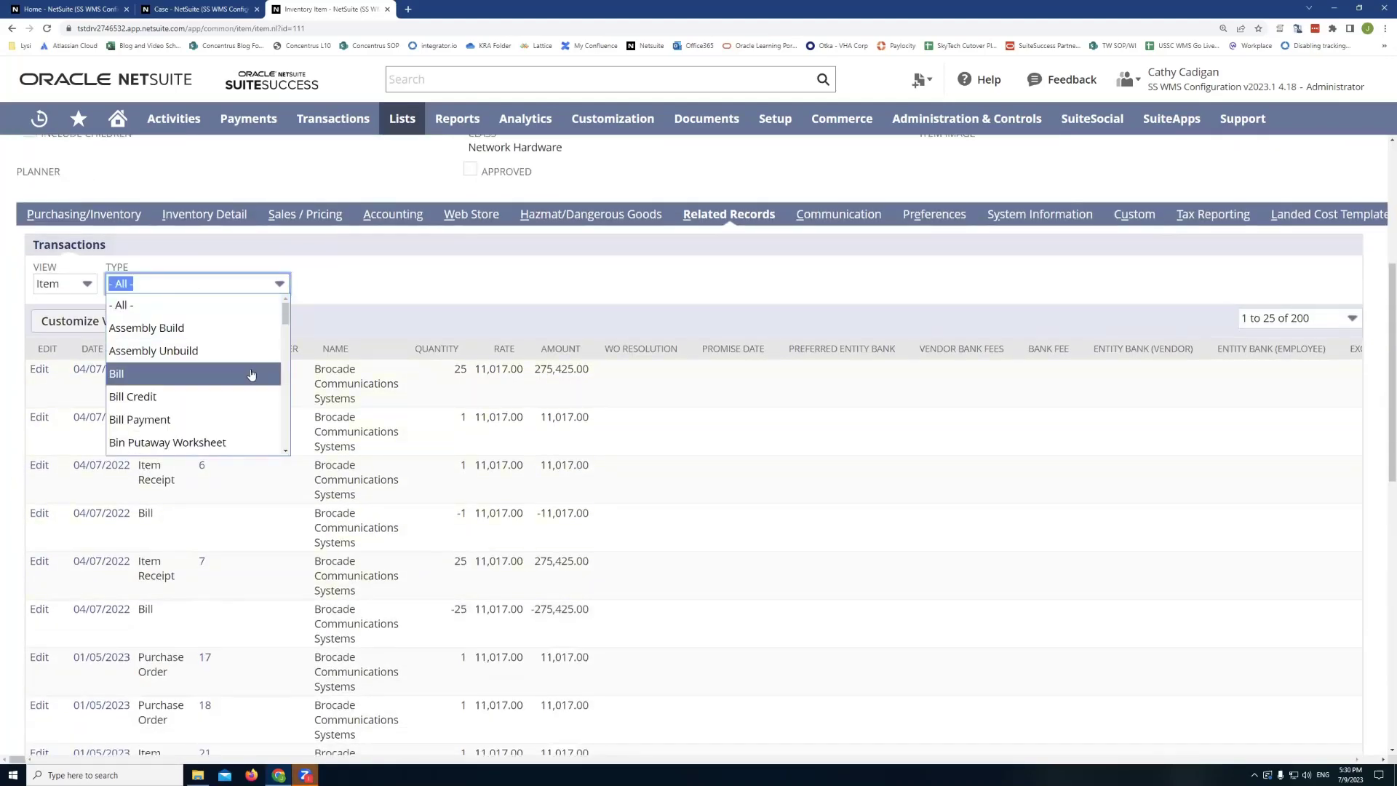
pyautogui.scroll(-2, 226, 341)
pyautogui.scroll(-5, 223, 353)
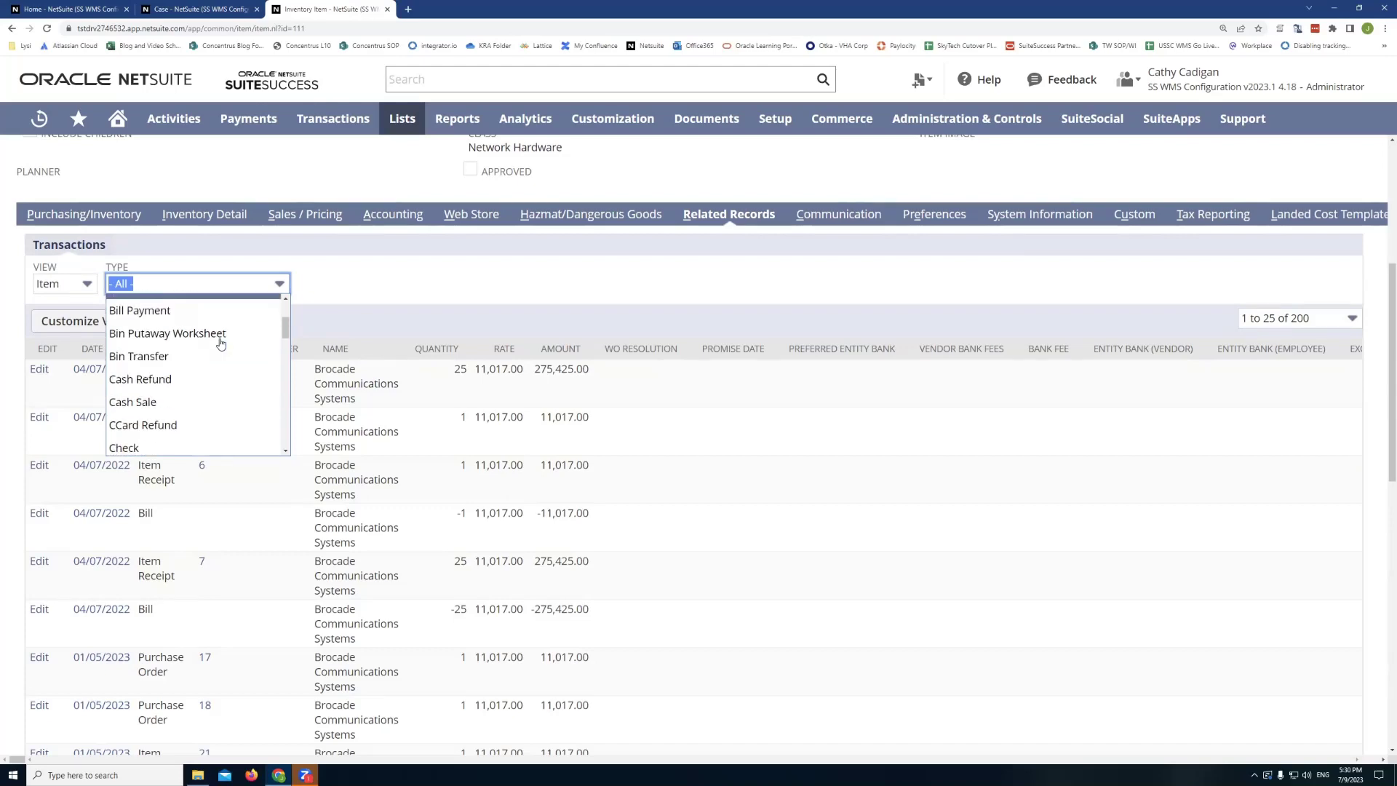
pyautogui.scroll(5, 275, 447)
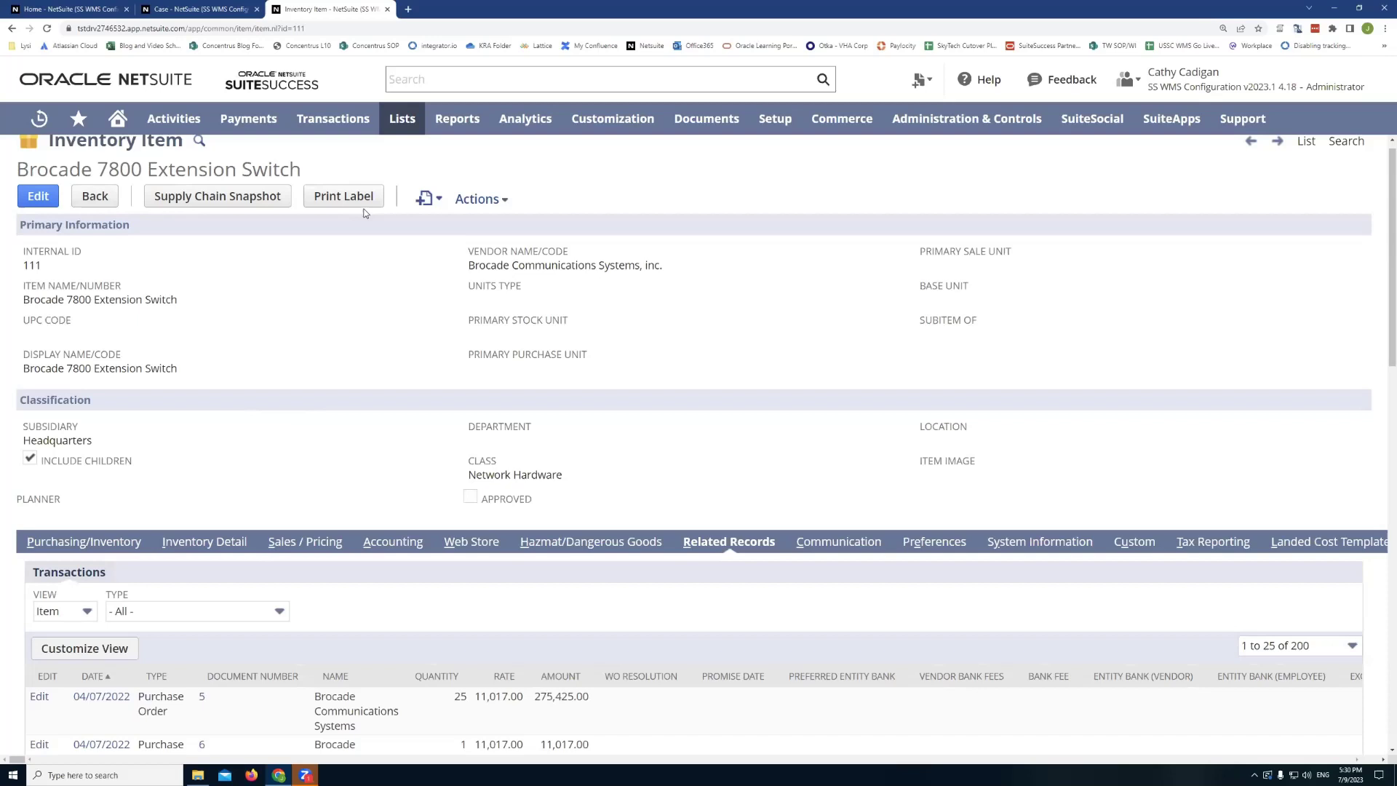
# Start a new Case saved search from Lists > Search > Saved Searches
pyautogui.moveTo(402, 119)
pyautogui.moveTo(434, 451)
pyautogui.moveTo(557, 451)
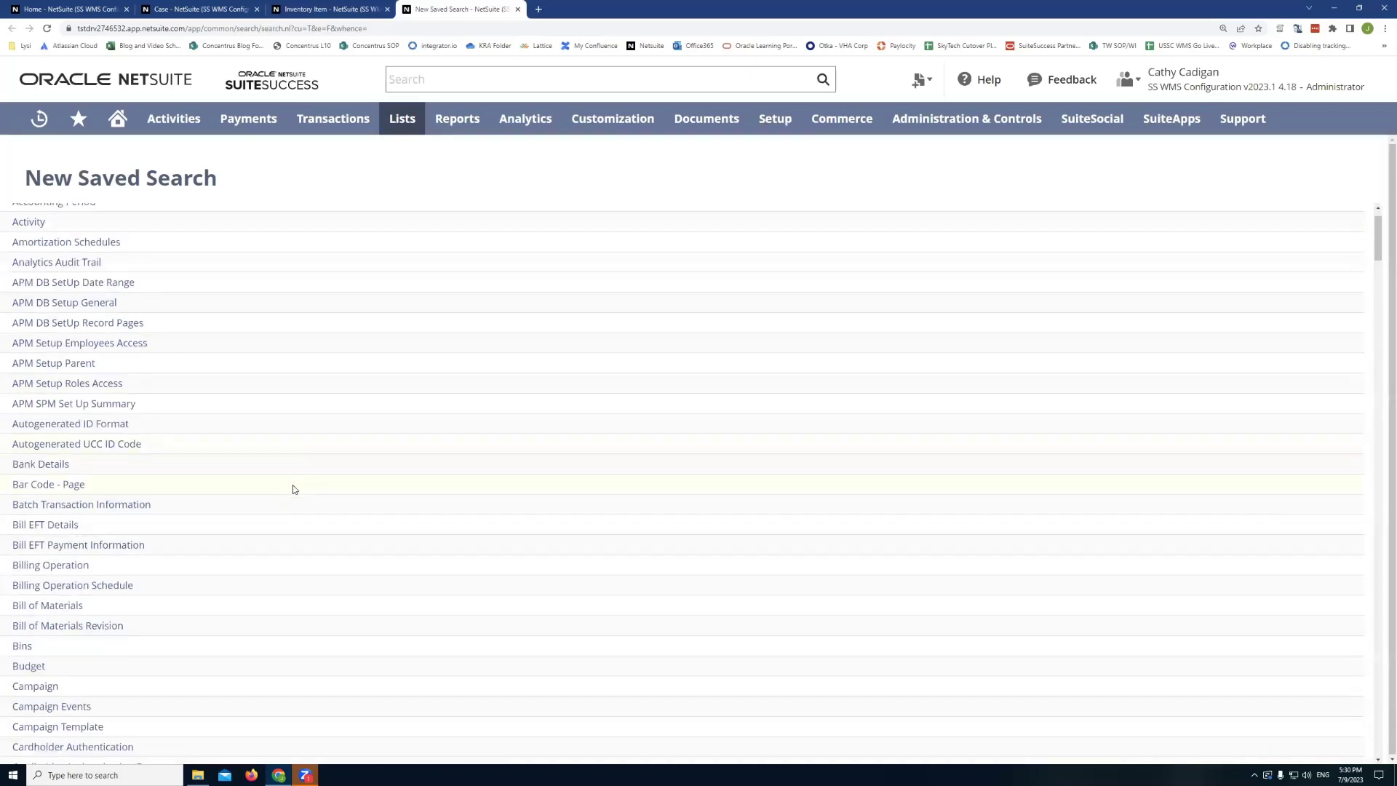
pyautogui.scroll(-1, 277, 490)
pyautogui.scroll(-1, 196, 565)
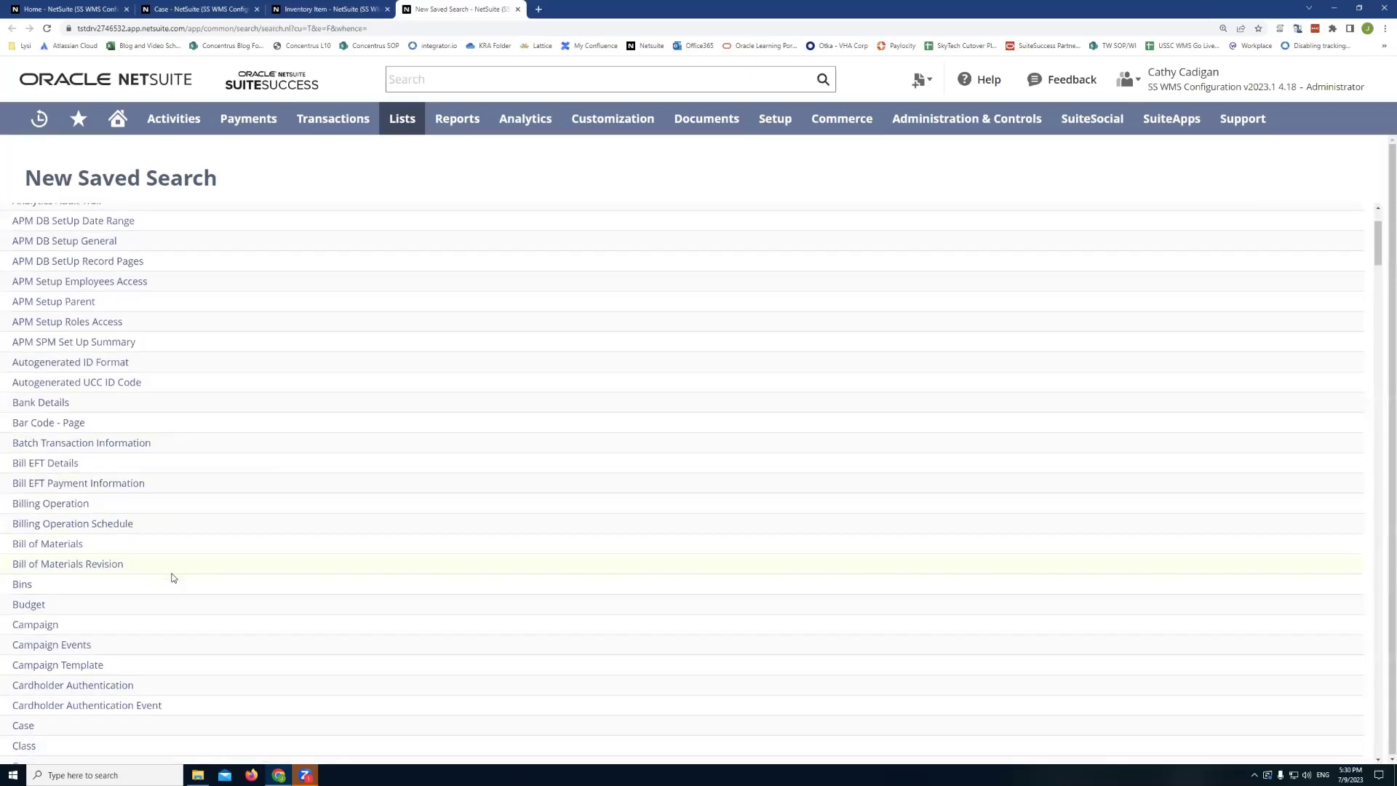
pyautogui.click(24, 678)
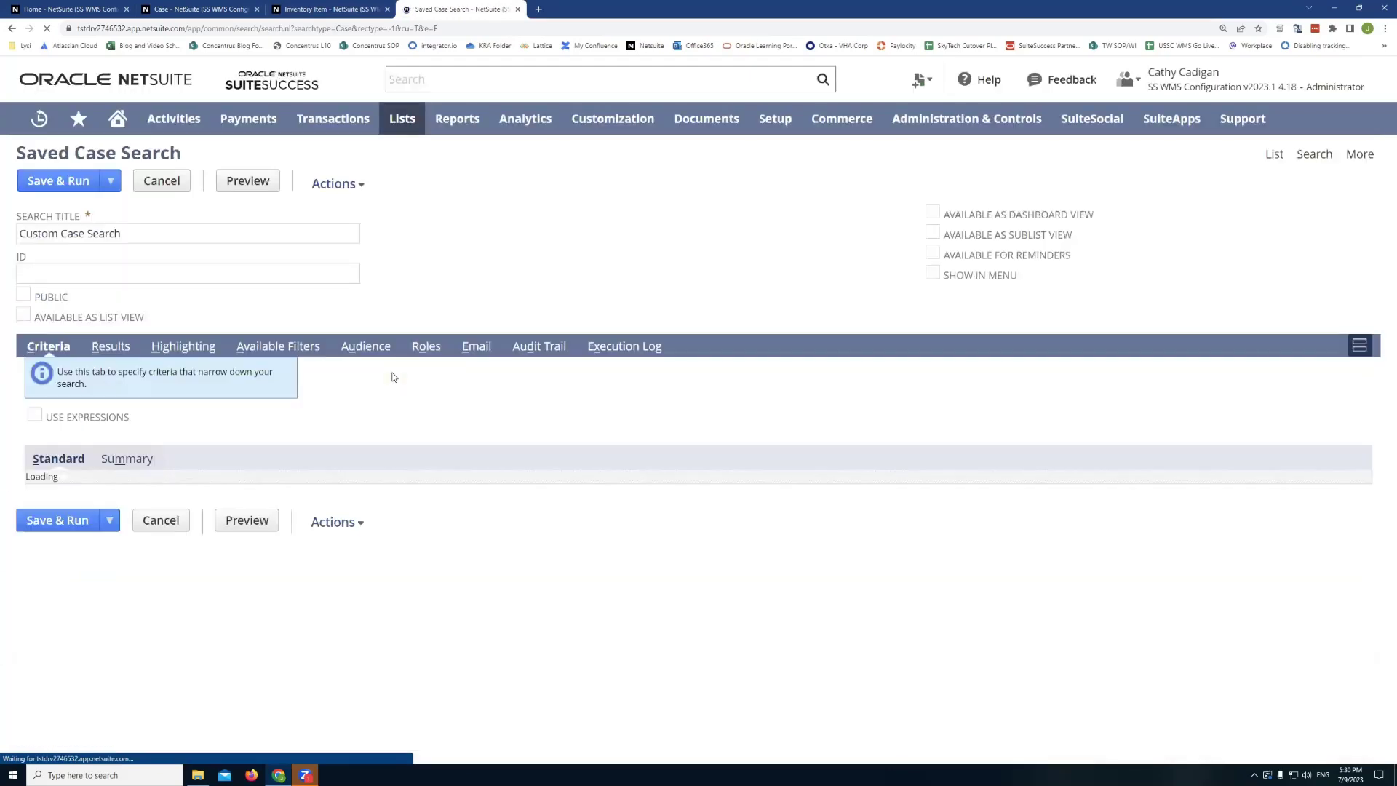
# Title the search 'Support Cases by Item' and mark it Public
pyautogui.tripleClick(57, 229)
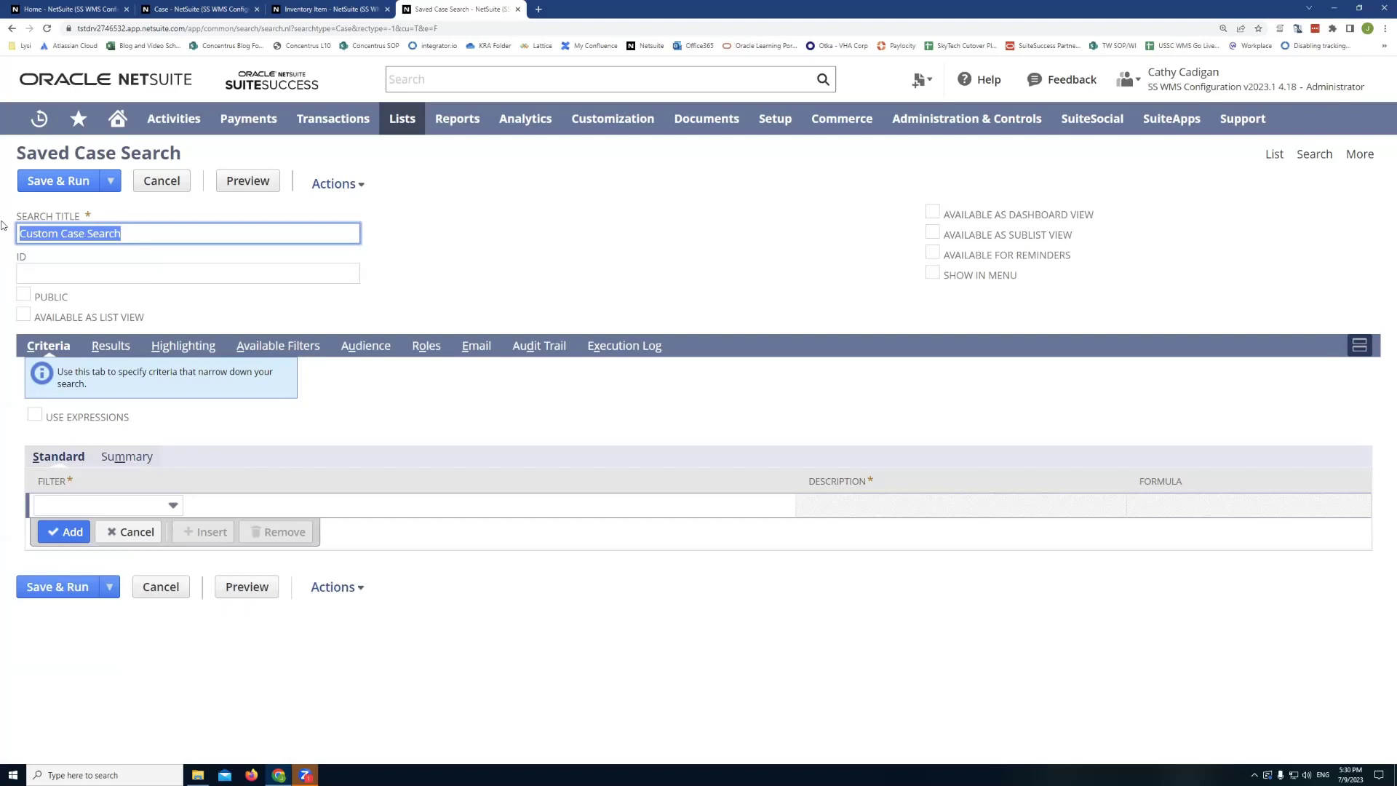
pyautogui.write('Support ')
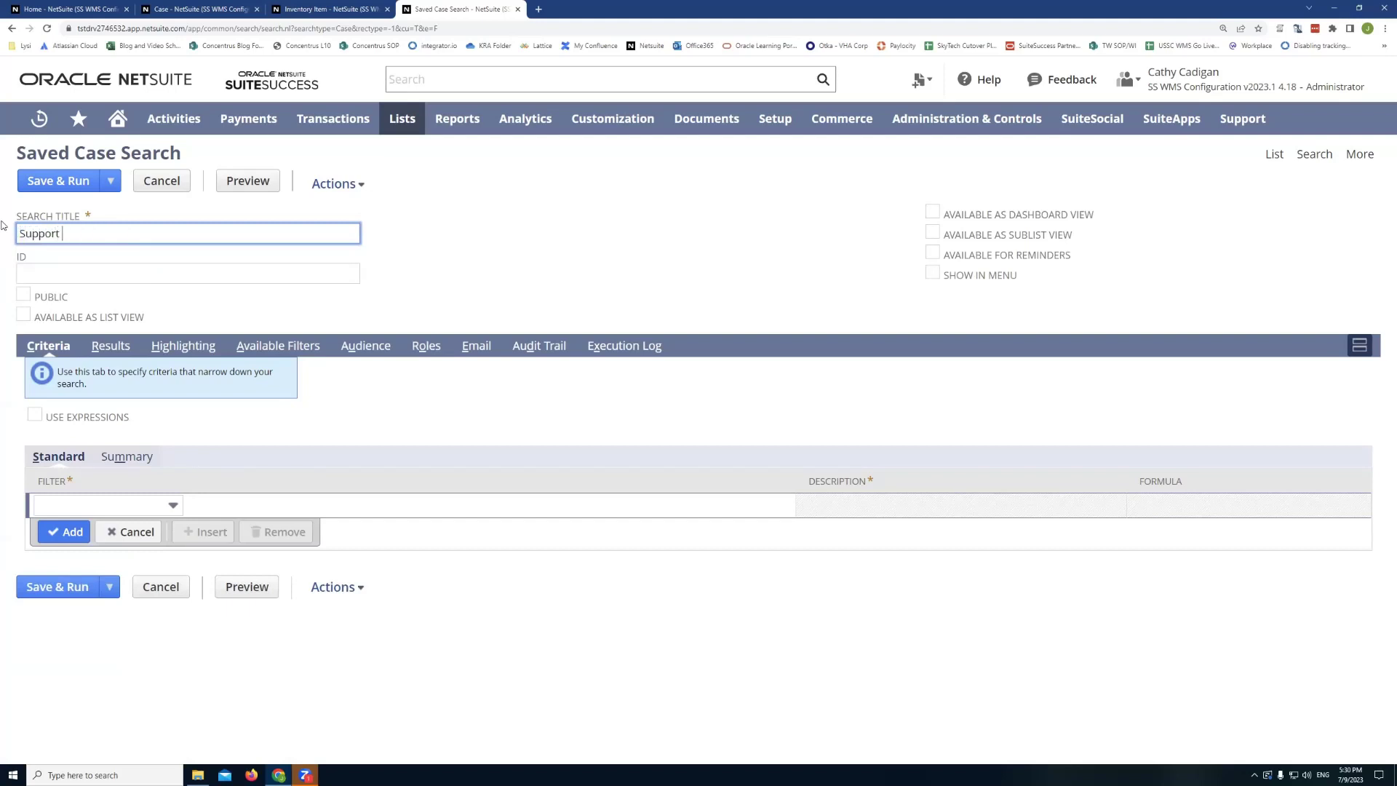
pyautogui.write('Cases by Item')
pyautogui.click(23, 294)
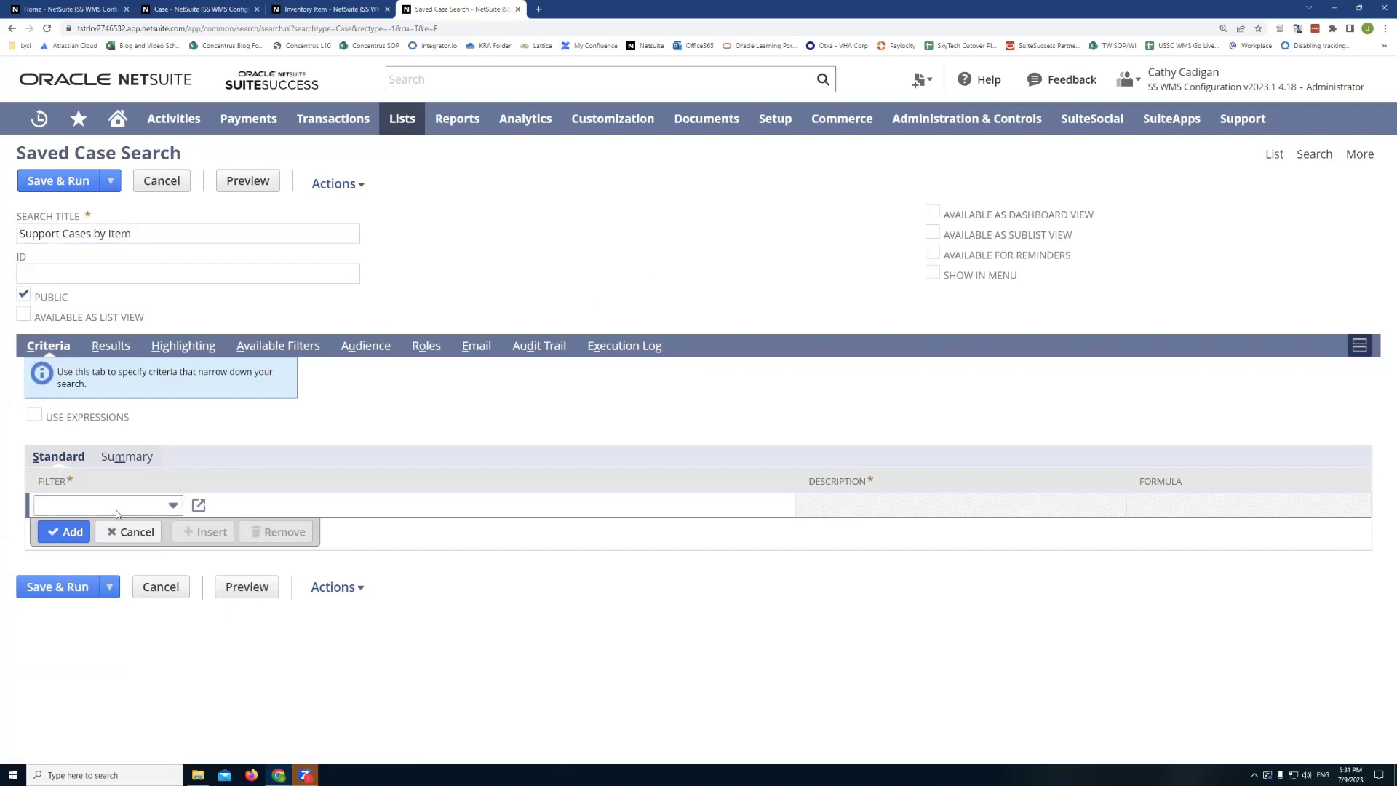
# Remove the Grab column from the search's Results columns
pyautogui.click(106, 347)
pyautogui.scroll(-4, 116, 408)
pyautogui.scroll(2, 120, 436)
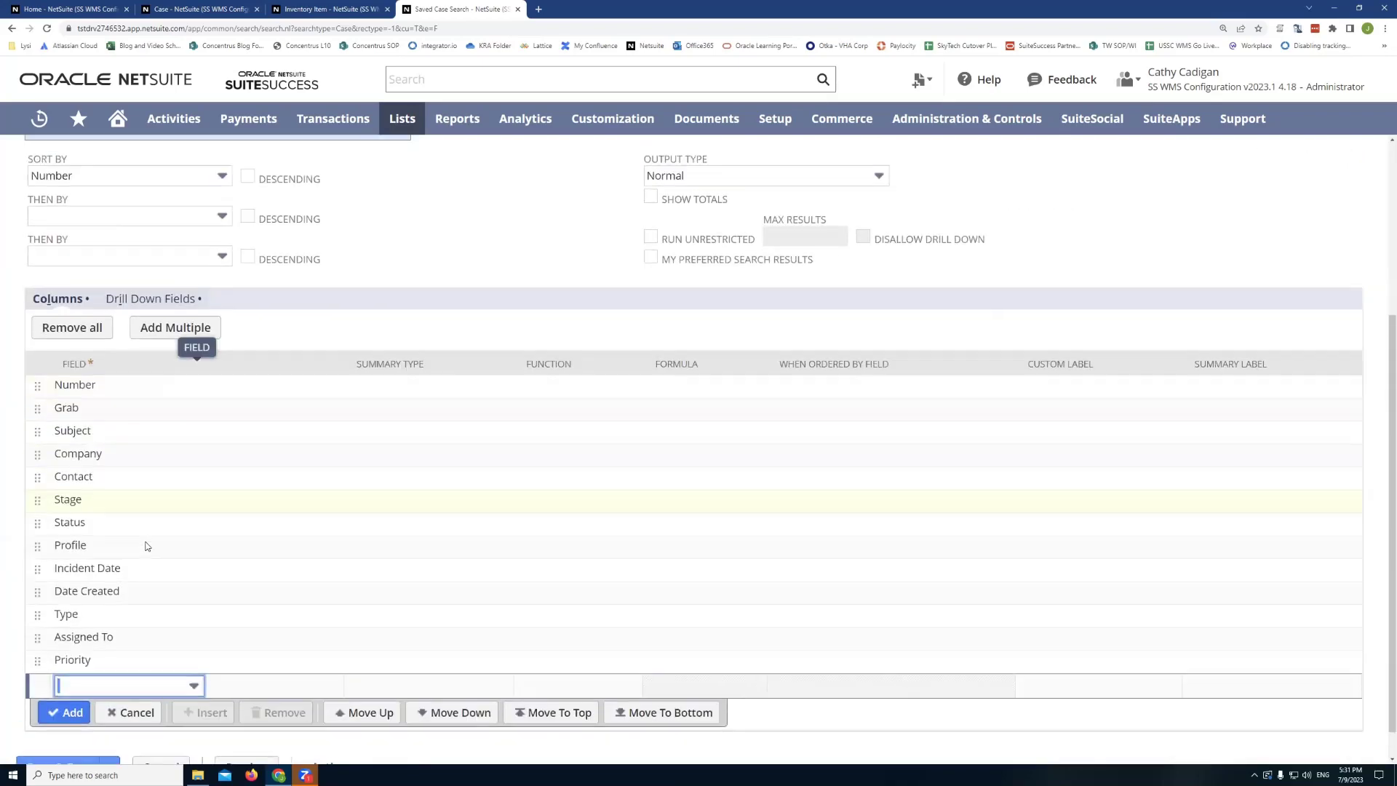
pyautogui.scroll(-3, 123, 448)
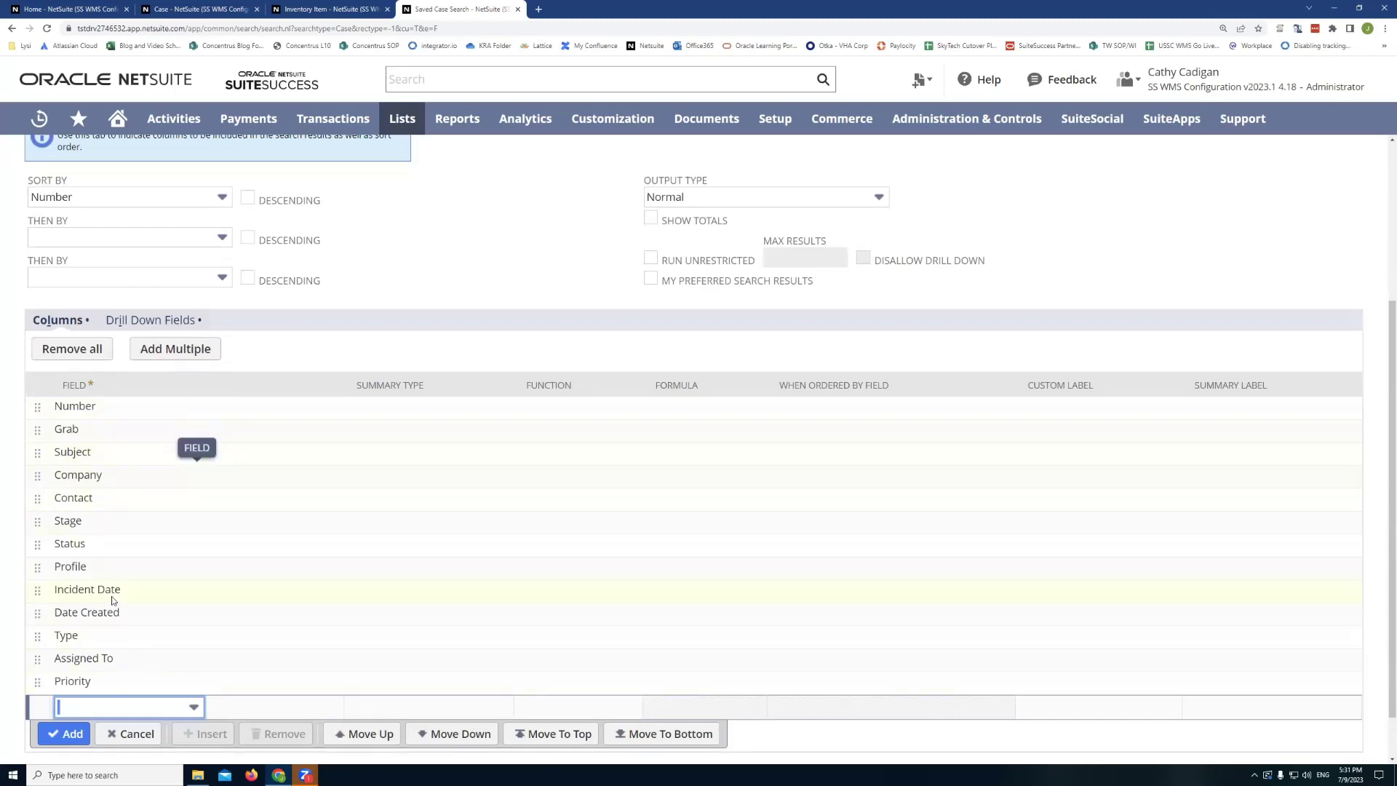
pyautogui.scroll(3, 134, 545)
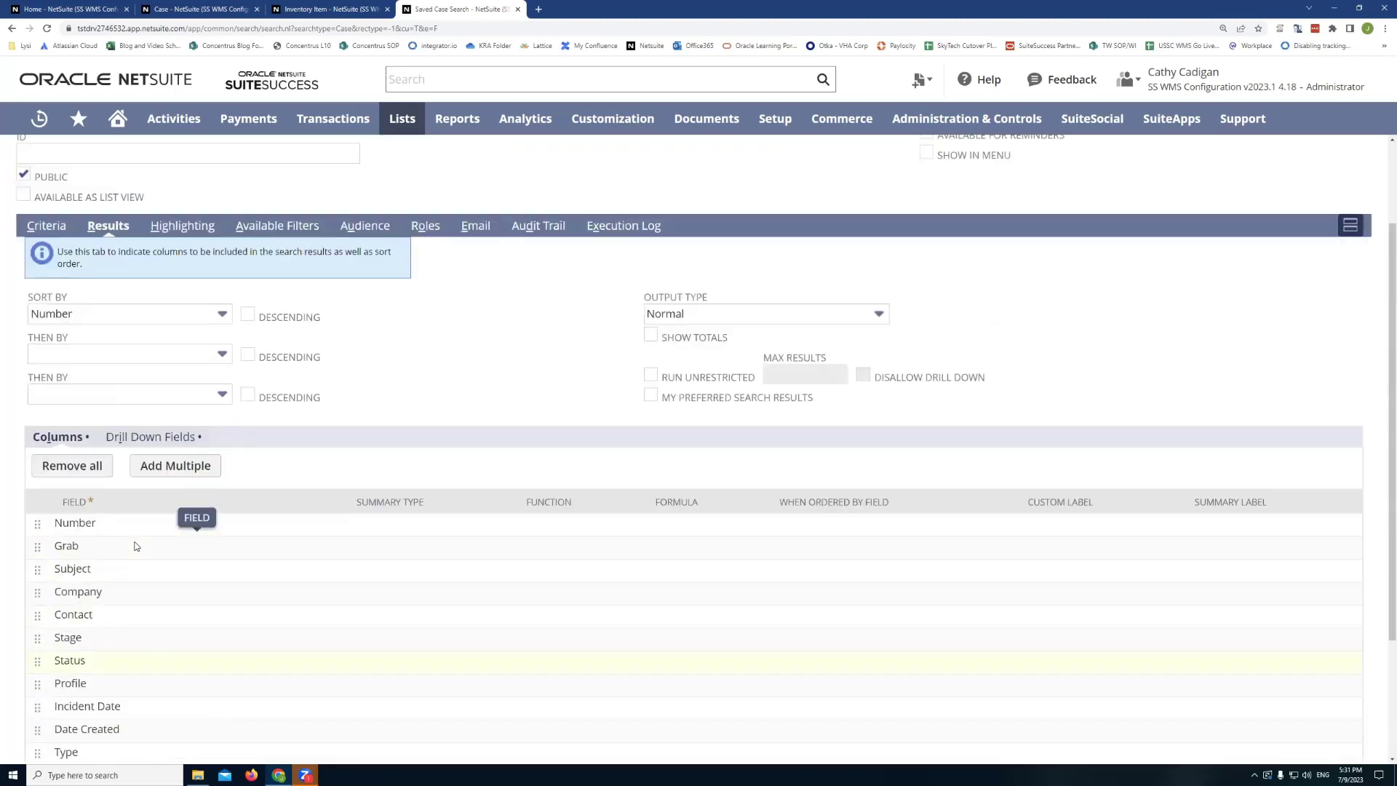
pyautogui.scroll(-3, 182, 523)
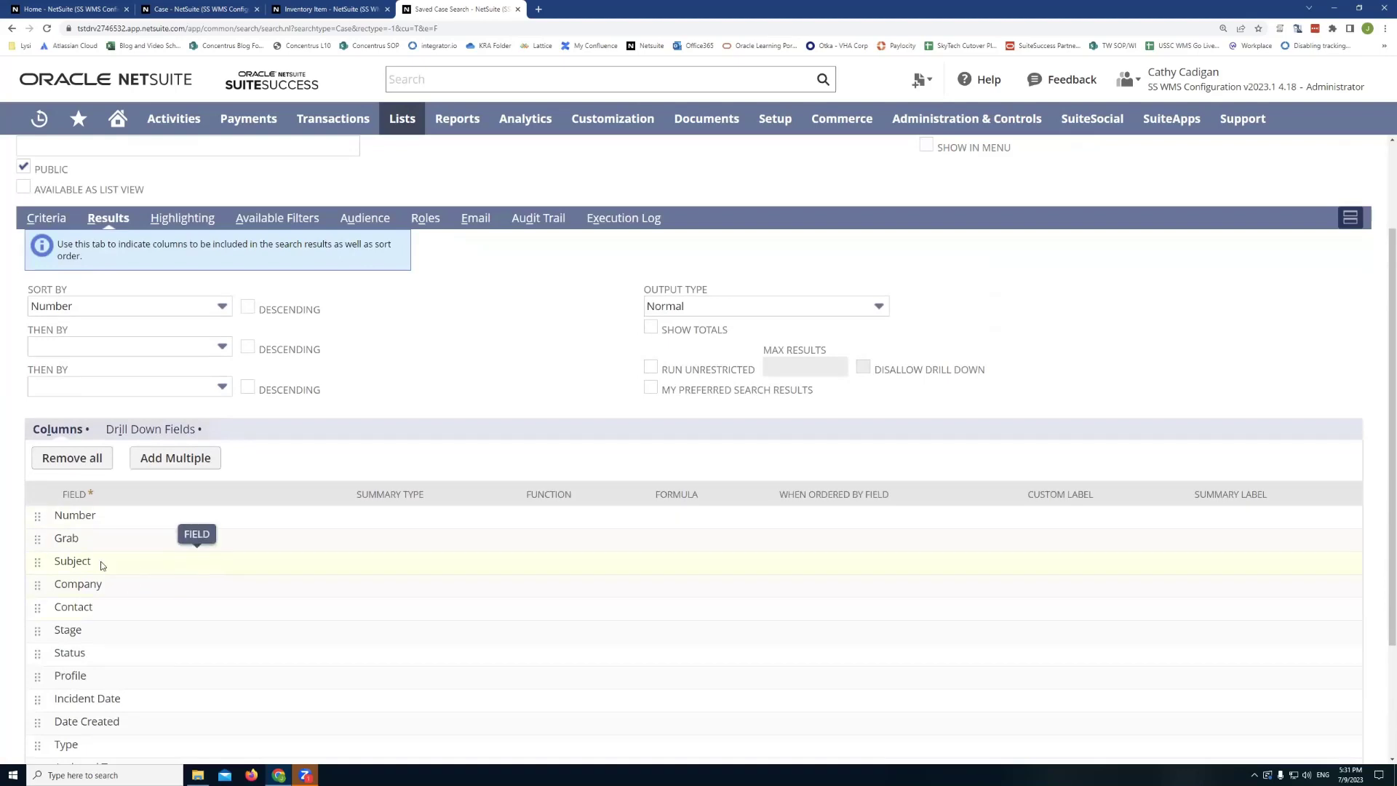
pyautogui.scroll(-3, 100, 560)
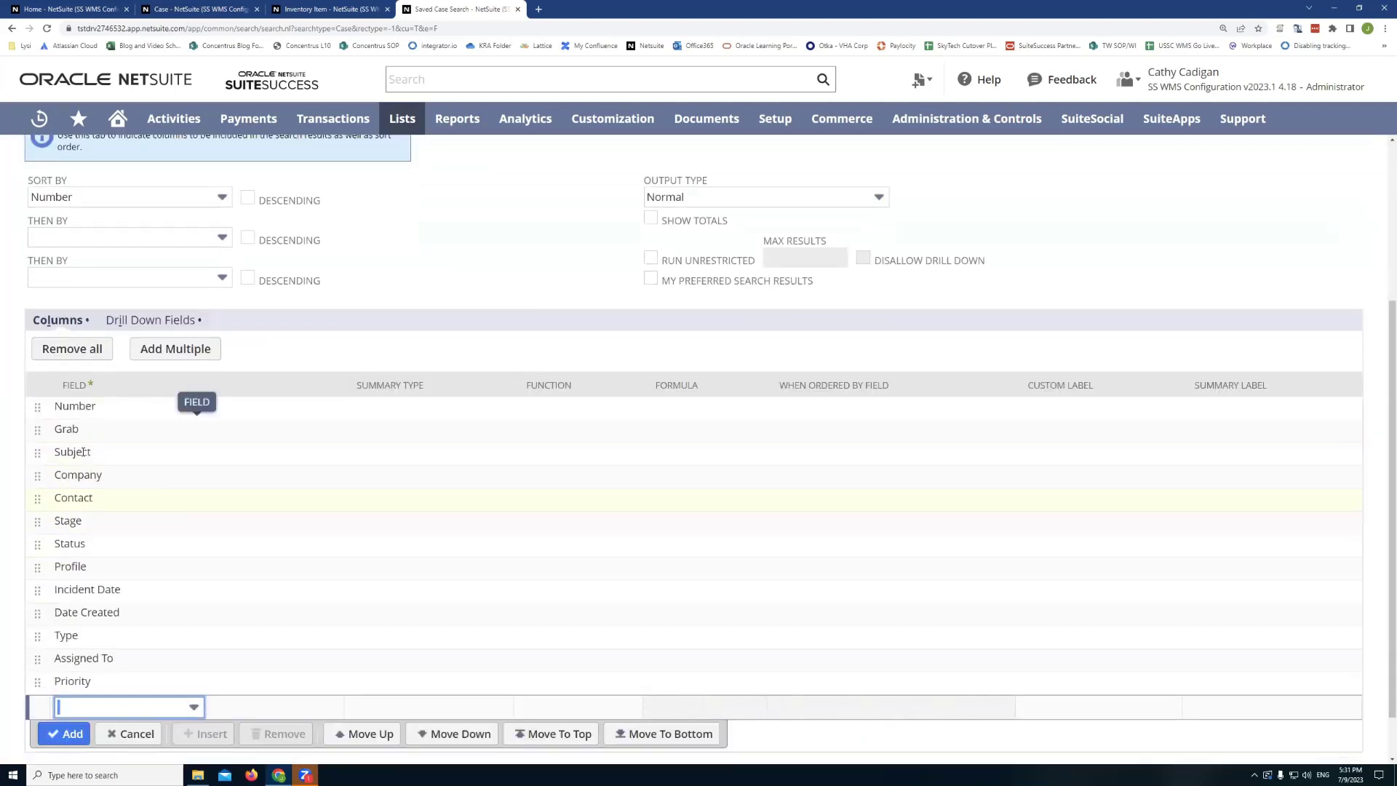
pyautogui.click(81, 432)
pyautogui.click(272, 458)
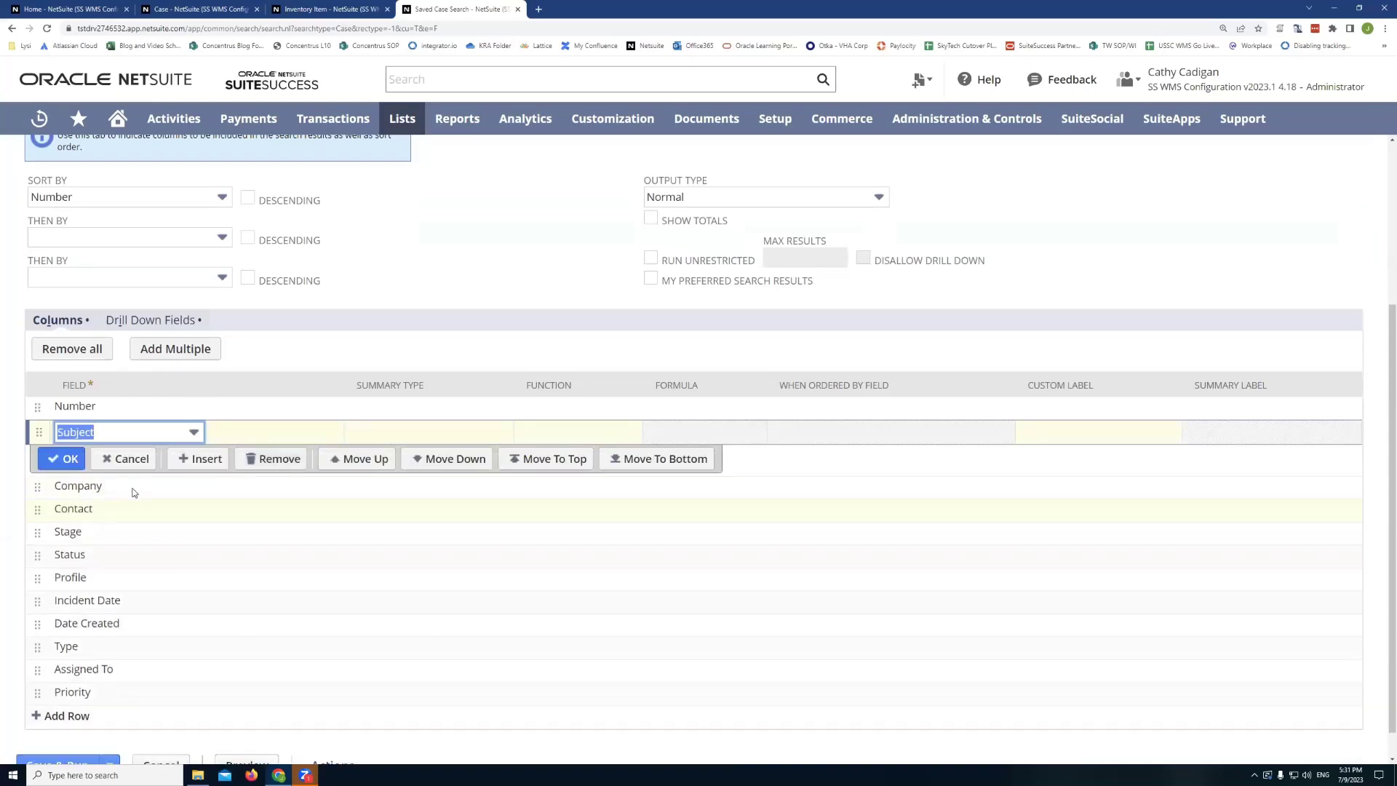
pyautogui.press('Return')
pyautogui.scroll(4, 291, 436)
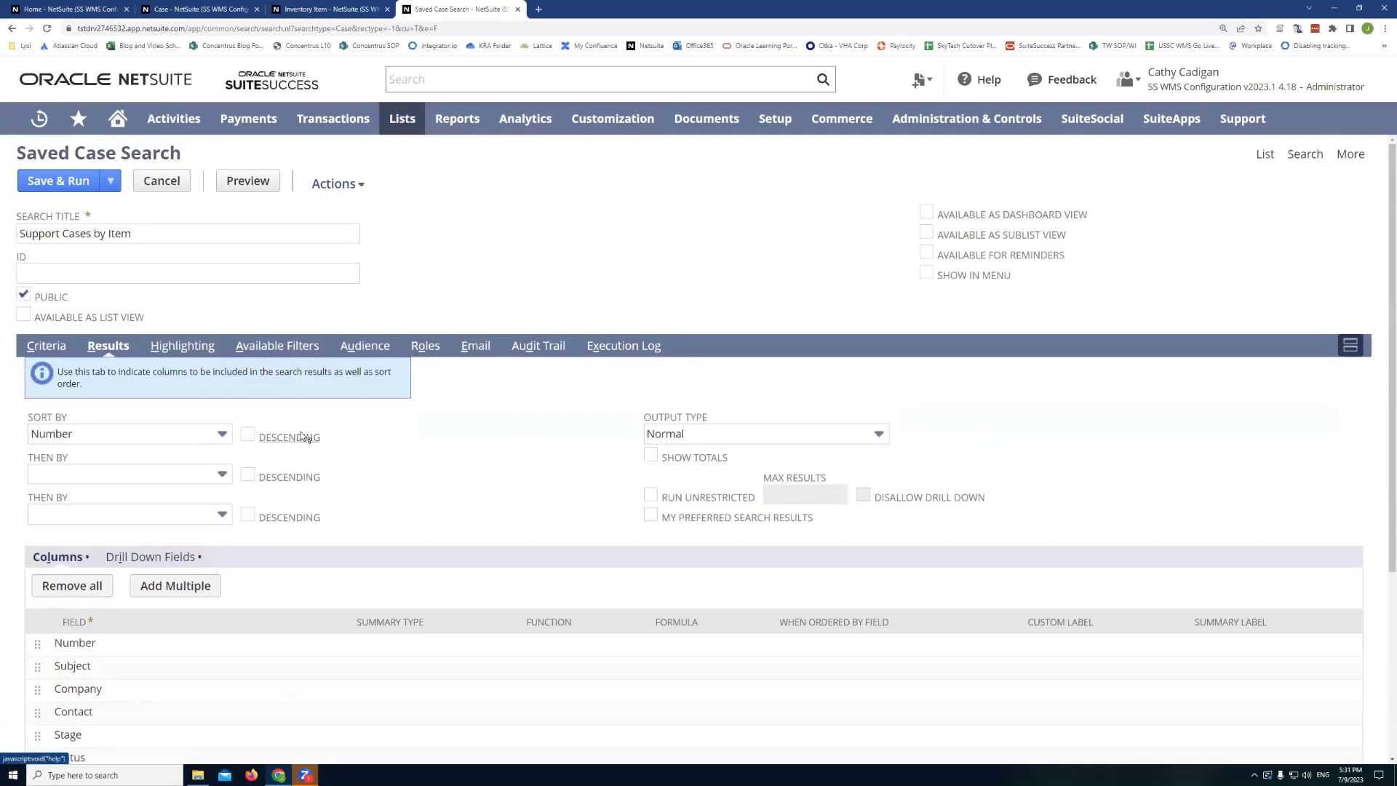
# Add Item as an available filter, then save and run the search, returning 20 cases
pyautogui.click(248, 347)
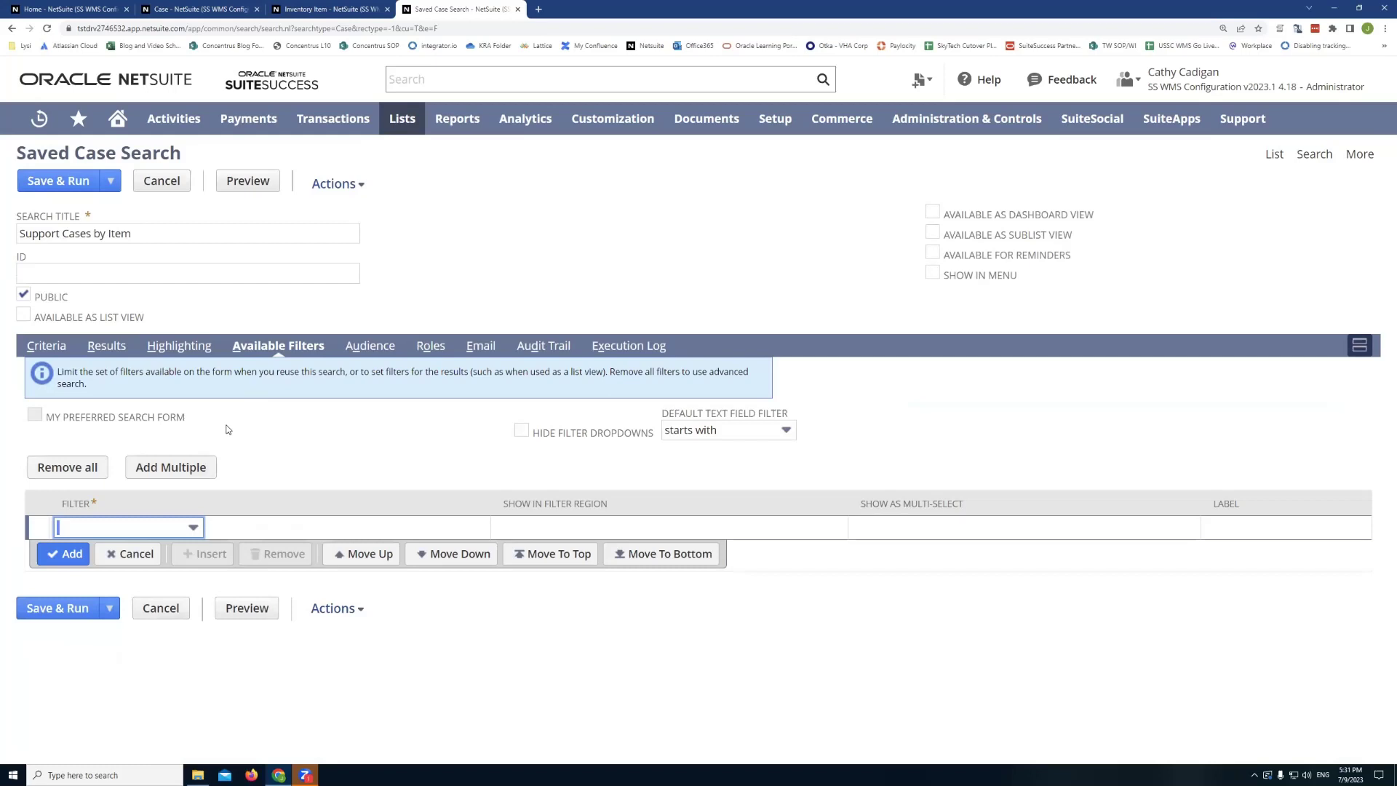
pyautogui.click(130, 532)
pyautogui.write('Item')
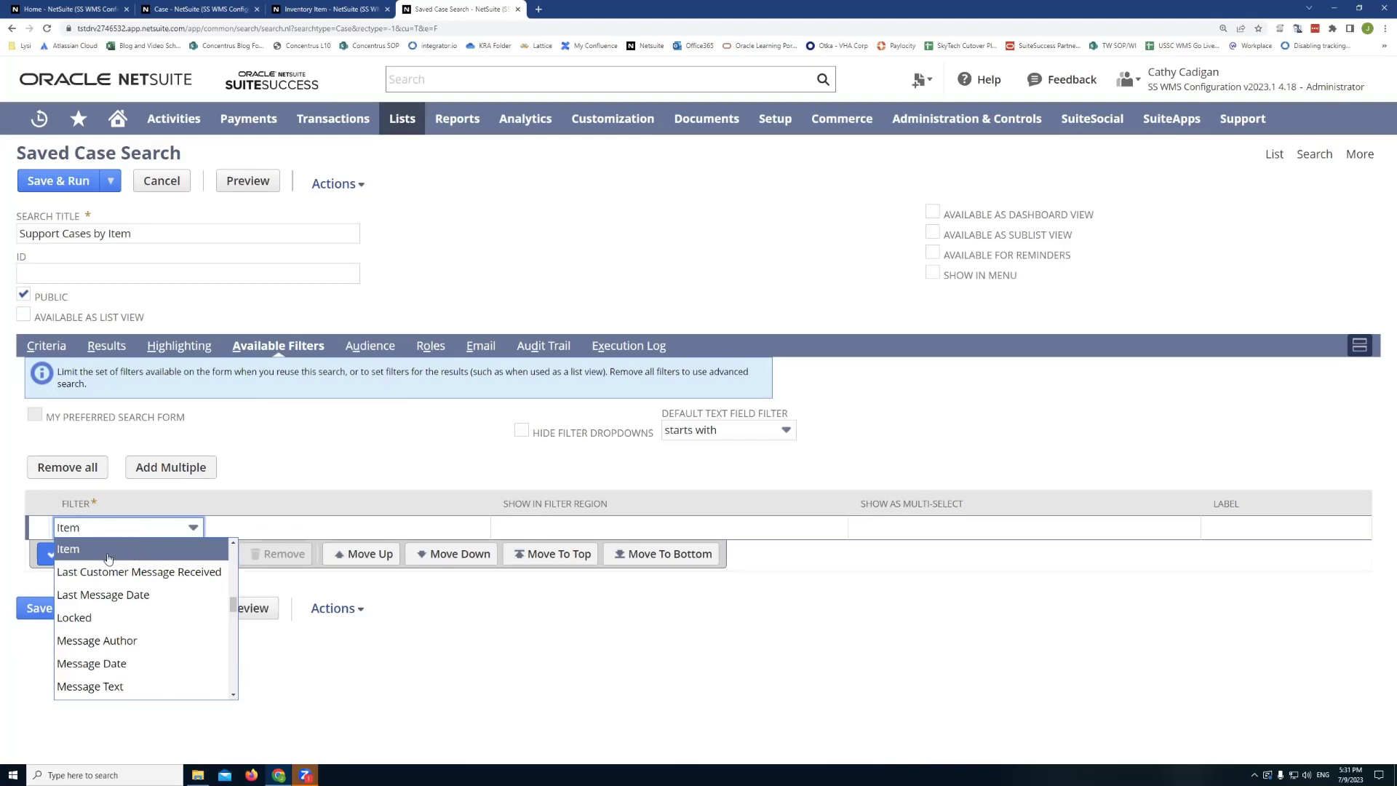
pyautogui.click(105, 555)
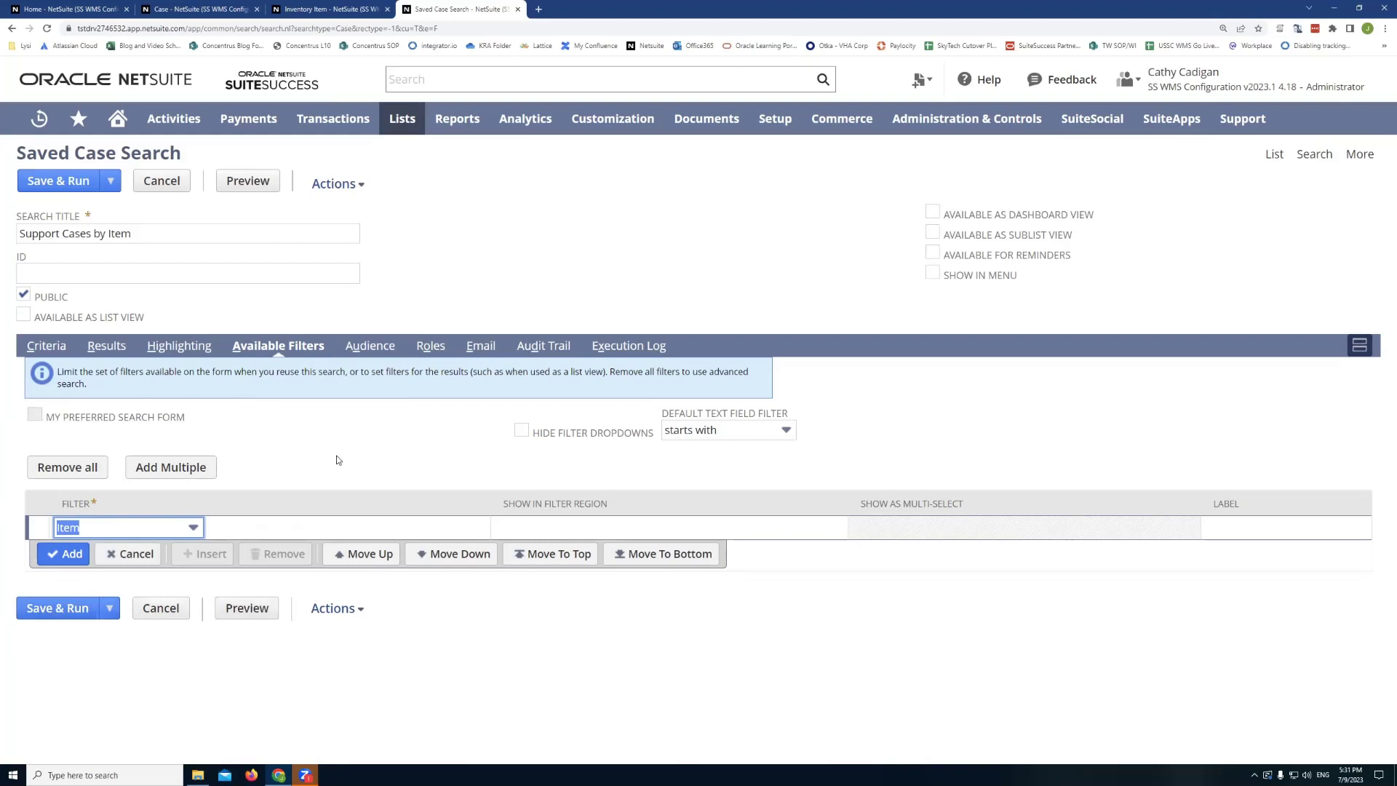
pyautogui.click(85, 550)
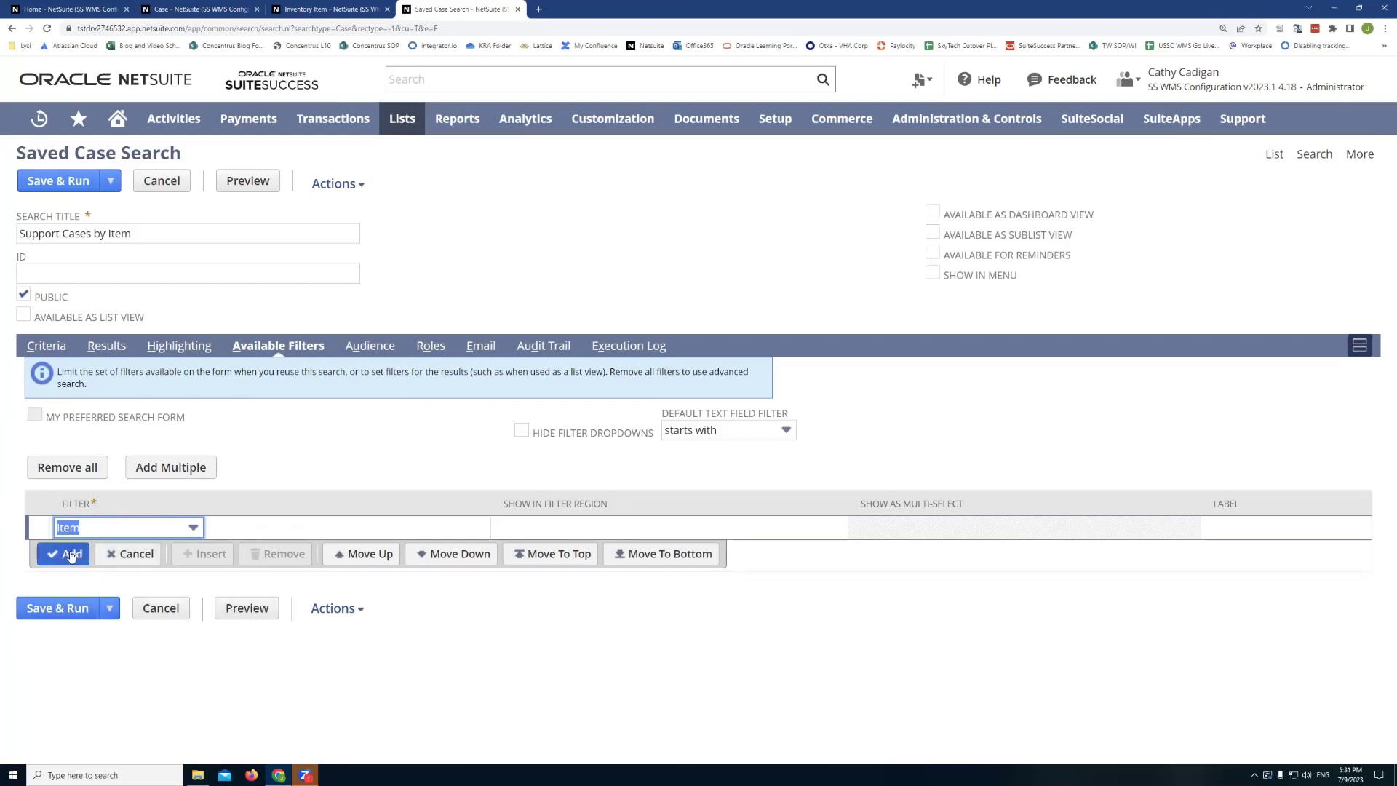
pyautogui.click(55, 176)
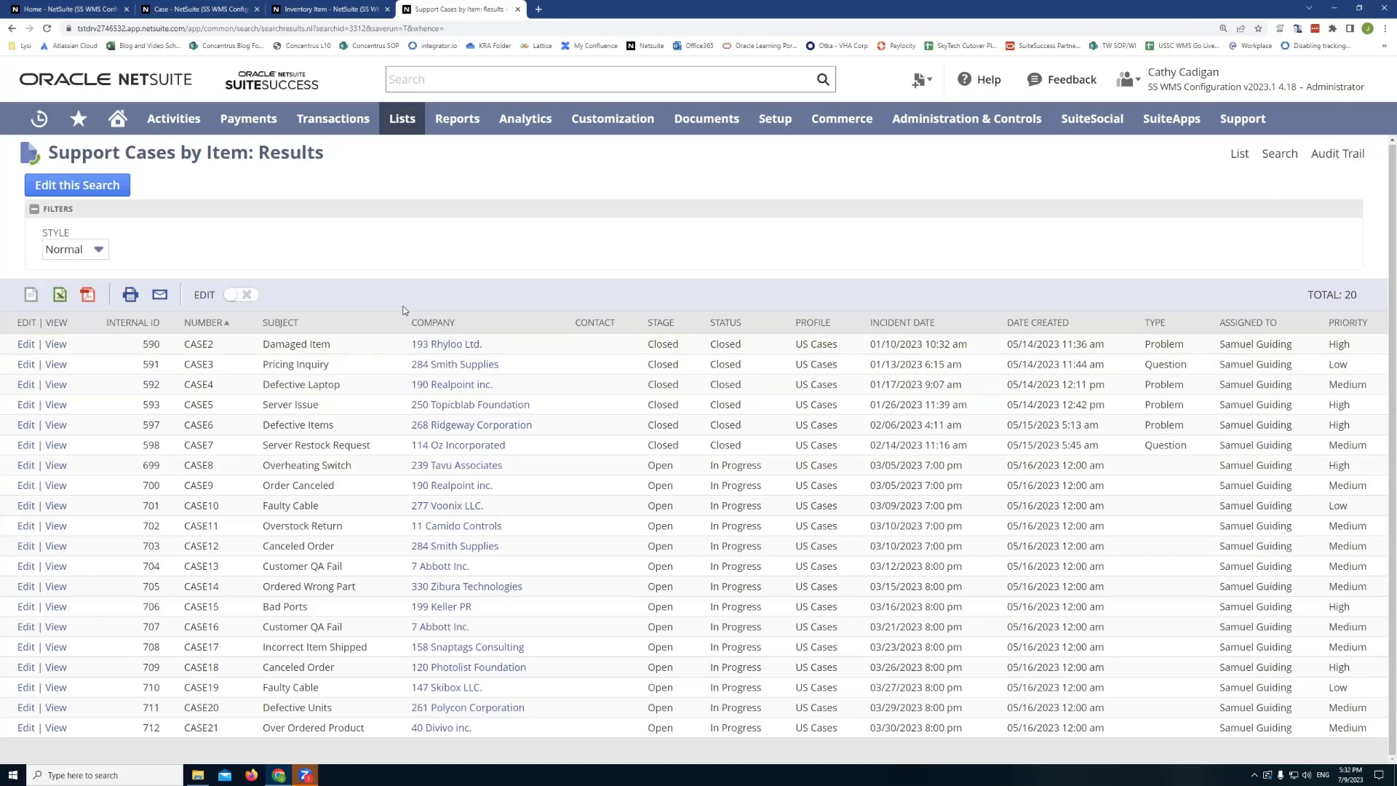
# Under Customization > Forms > Sublists, add an Item sublist line using the Support Cases by Item search
pyautogui.moveTo(598, 120)
pyautogui.moveTo(608, 178)
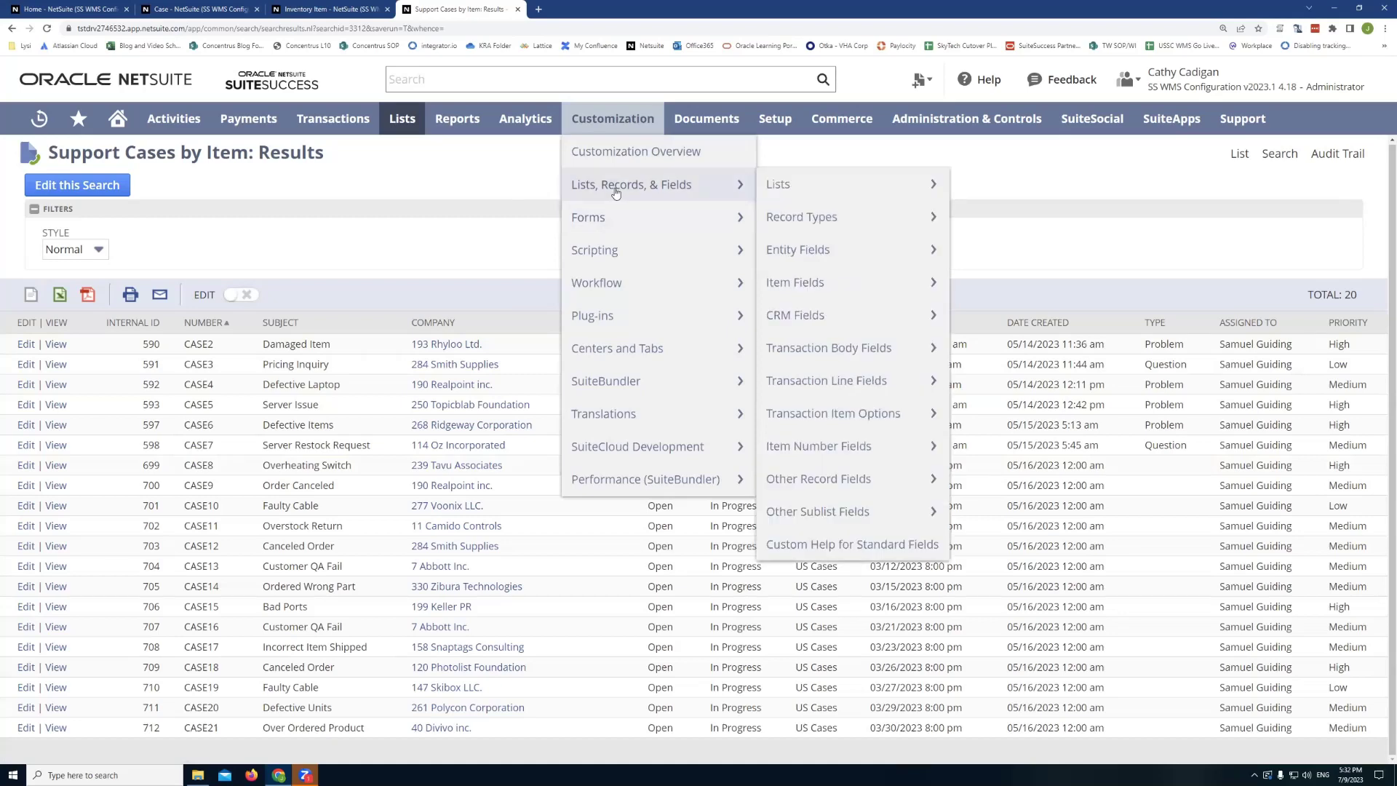
pyautogui.moveTo(612, 217)
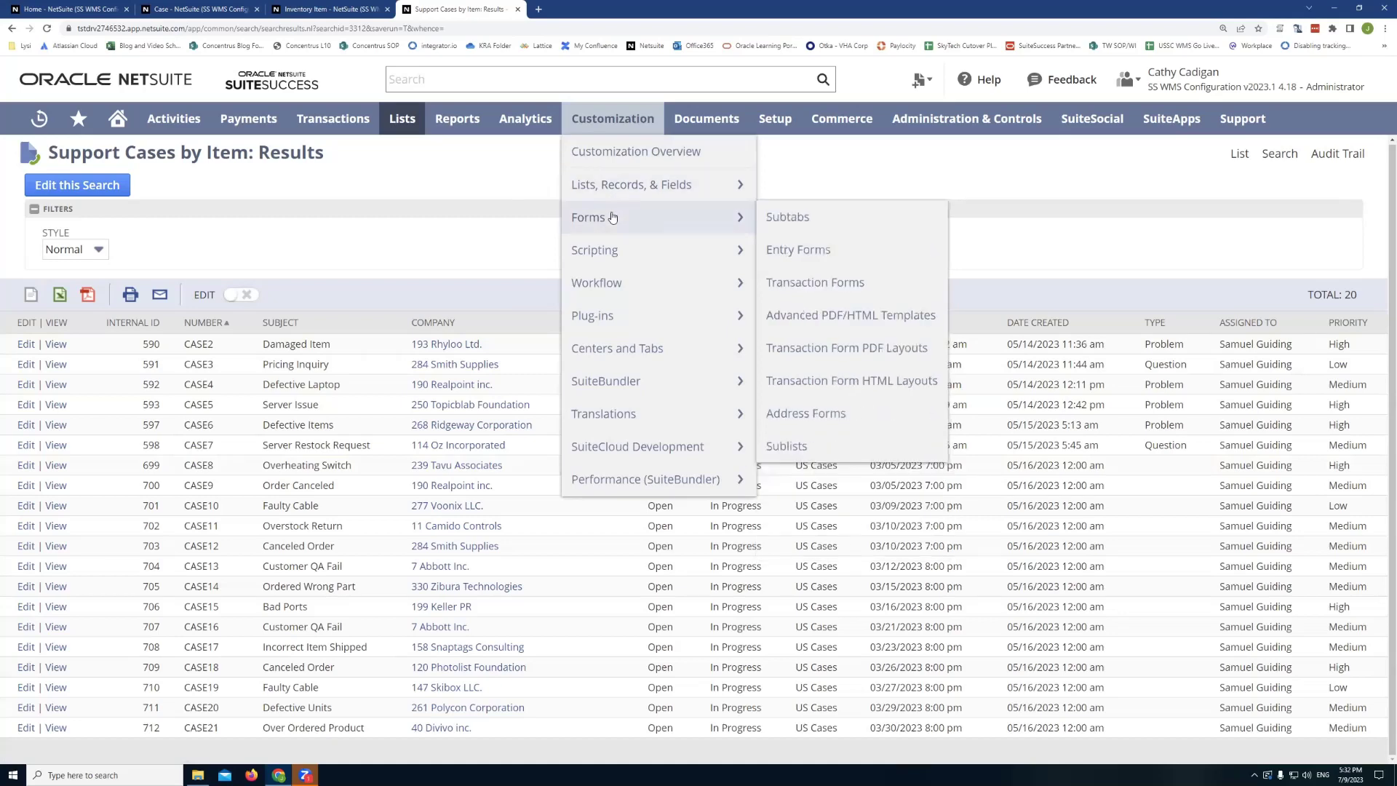
pyautogui.click(792, 450)
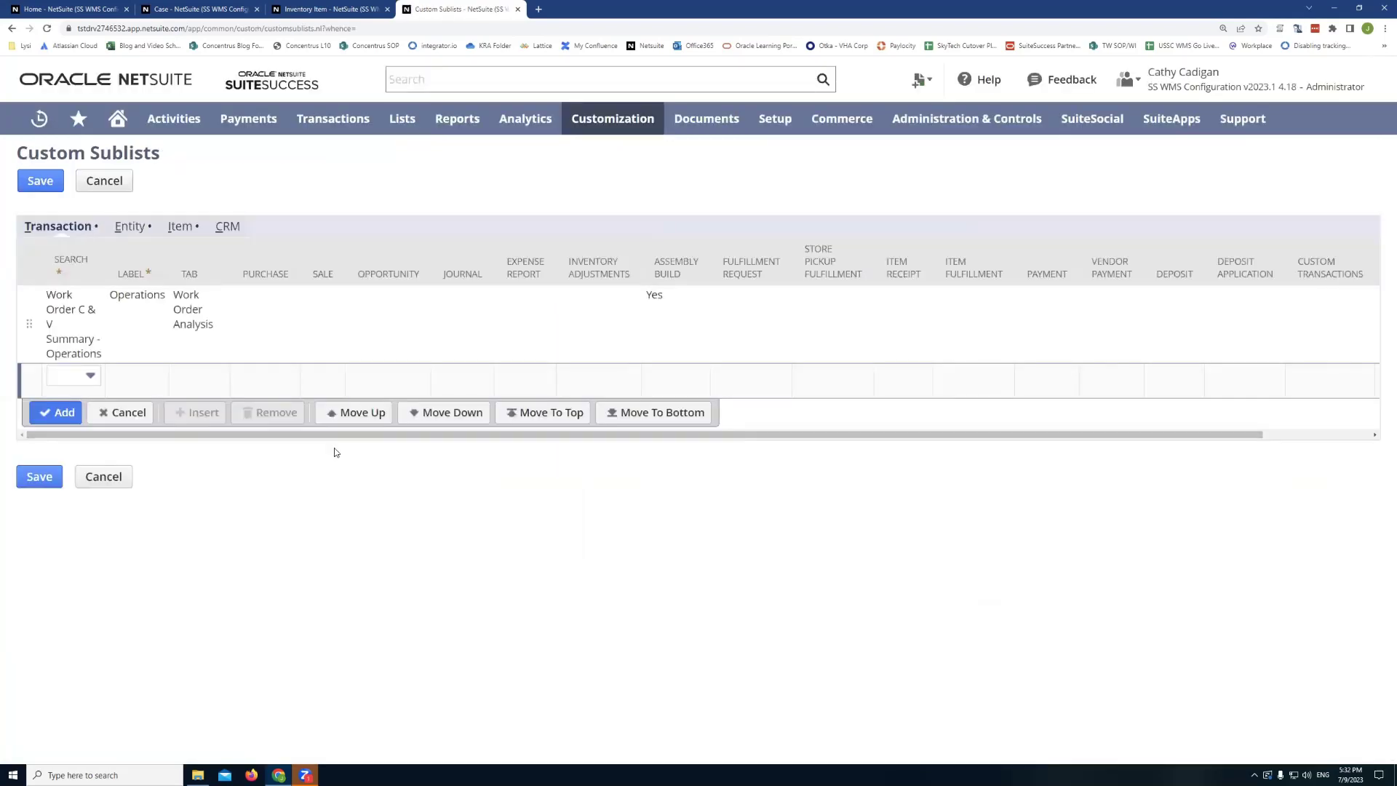
pyautogui.click(181, 228)
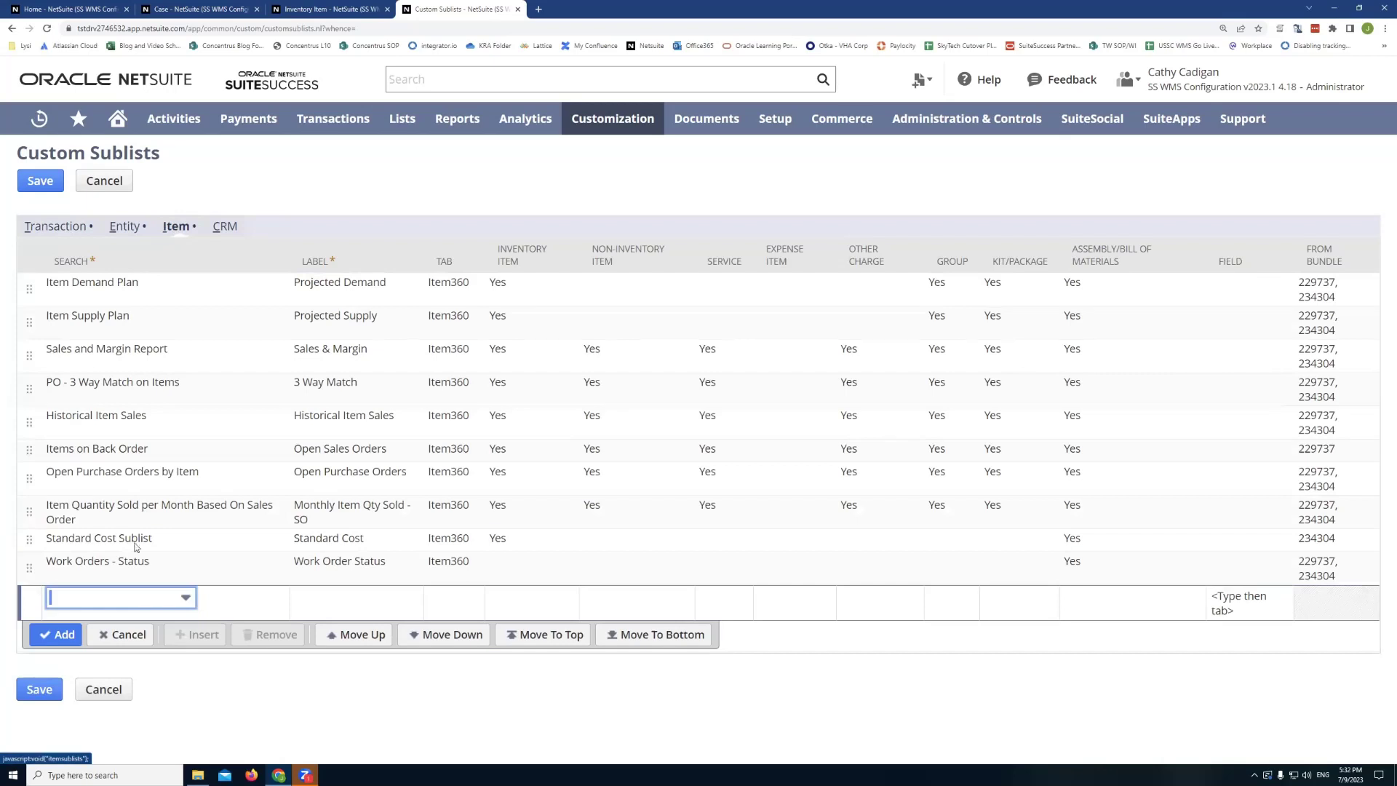
pyautogui.click(80, 605)
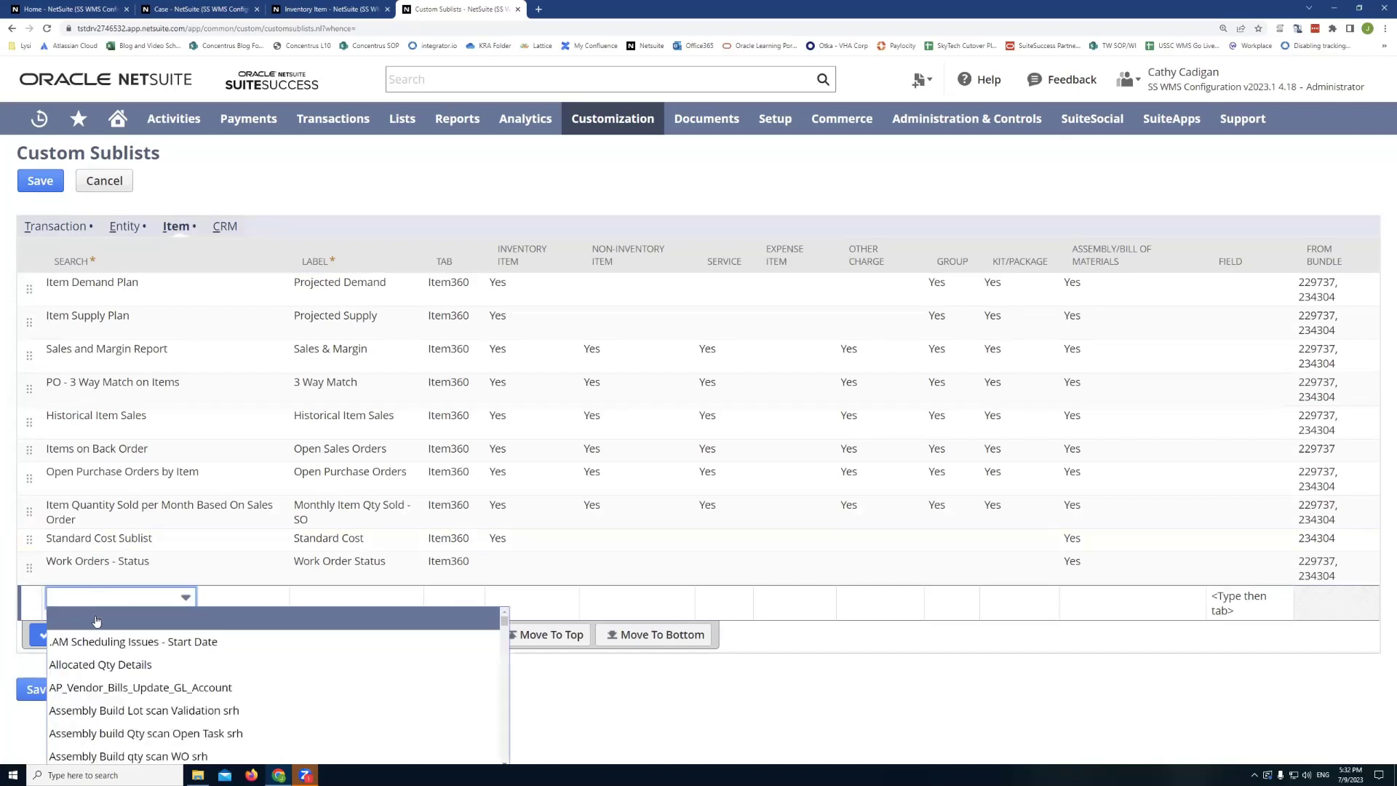
pyautogui.scroll(-2, 96, 621)
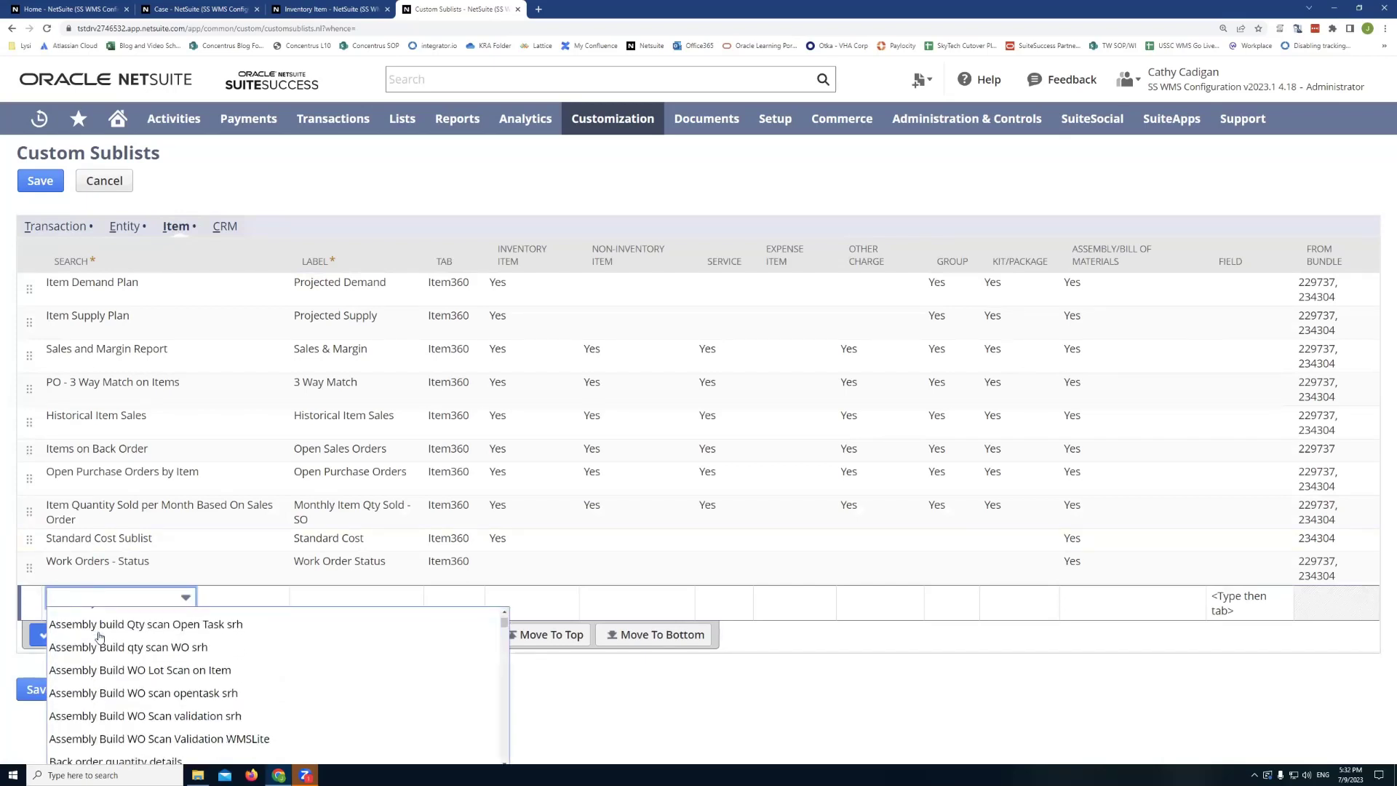
pyautogui.write('Support Cases by Item')
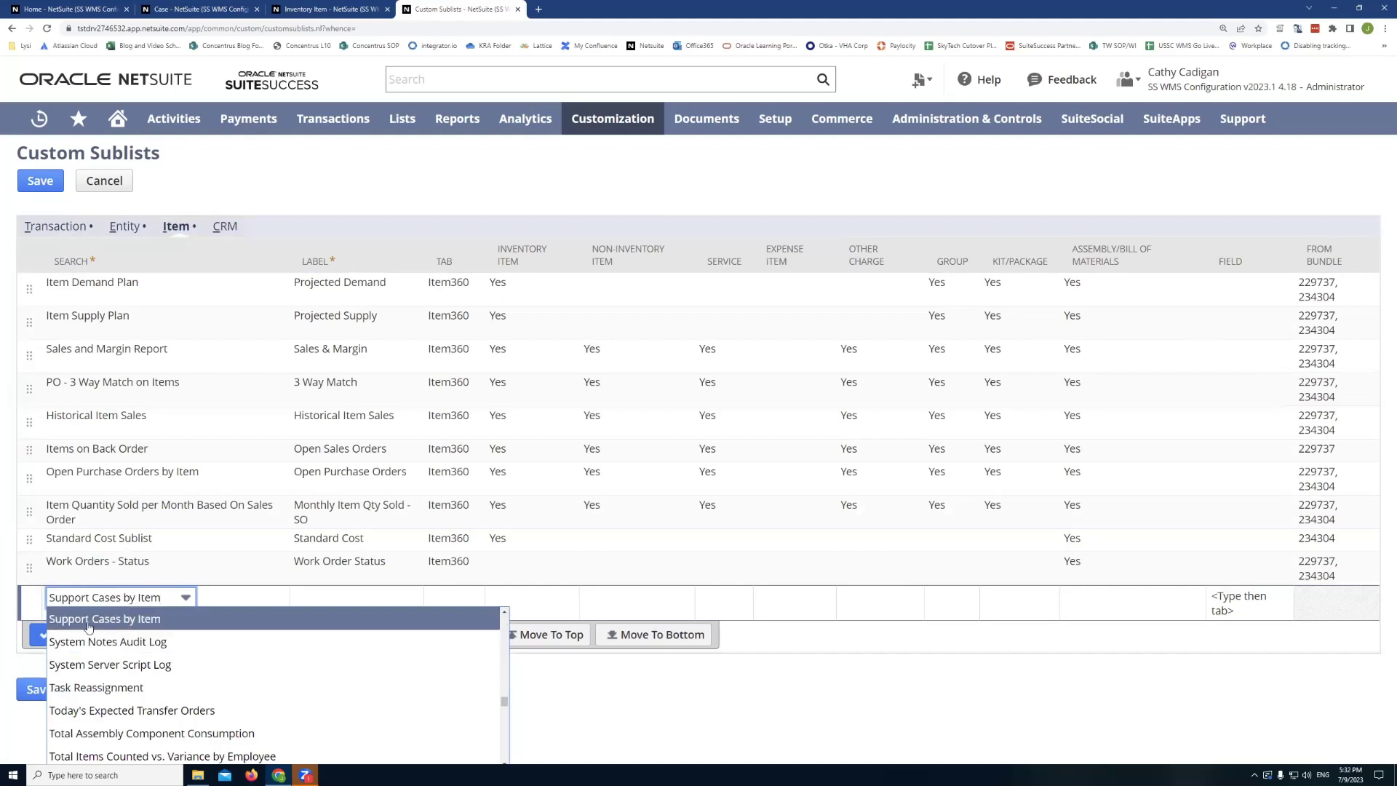
pyautogui.click(133, 624)
# Label the new line 'Support Cases by Item' and place it on the Communication tab
pyautogui.click(317, 592)
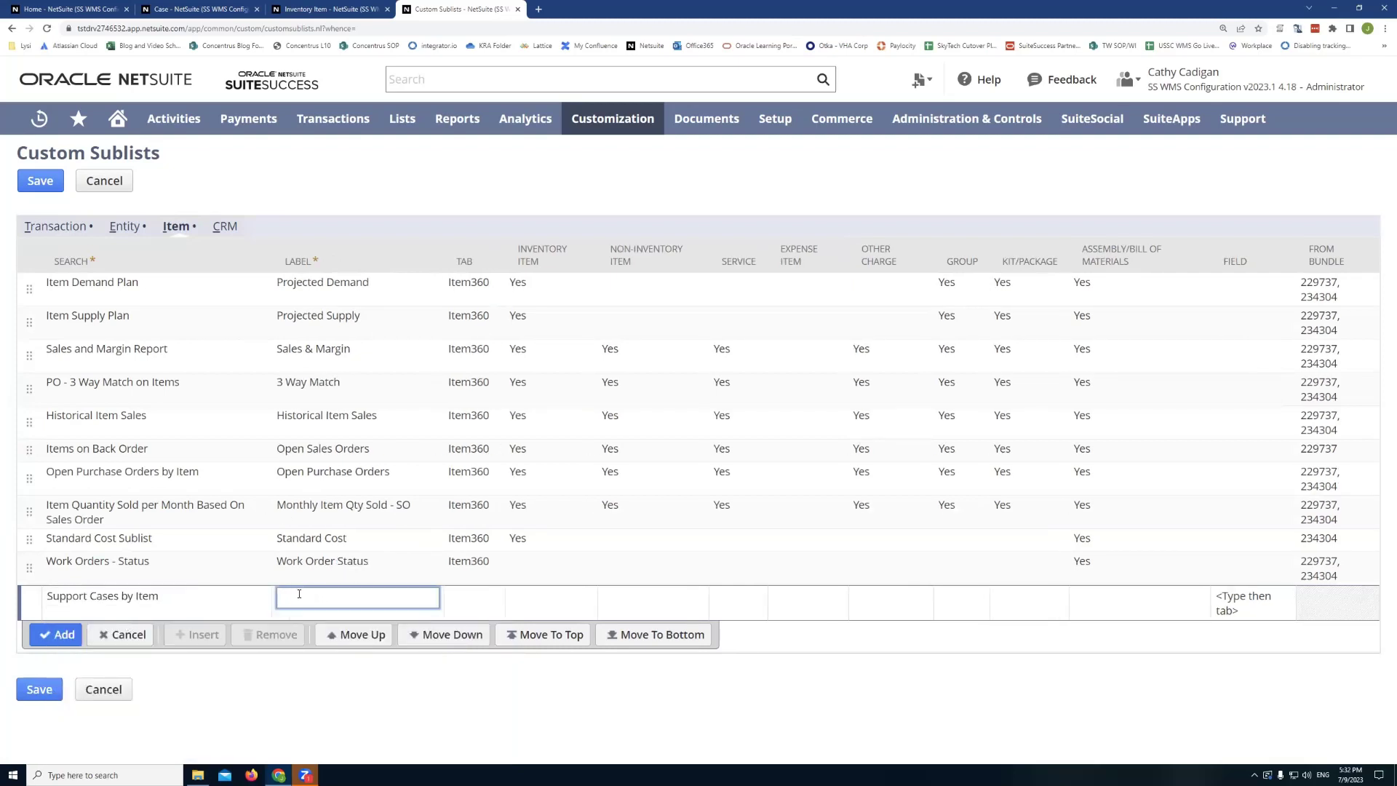
pyautogui.write('Support Cases By It')
pyautogui.press('BackSpace')
pyautogui.press('BackSpace')
pyautogui.write('by Item')
pyautogui.press('Tab')
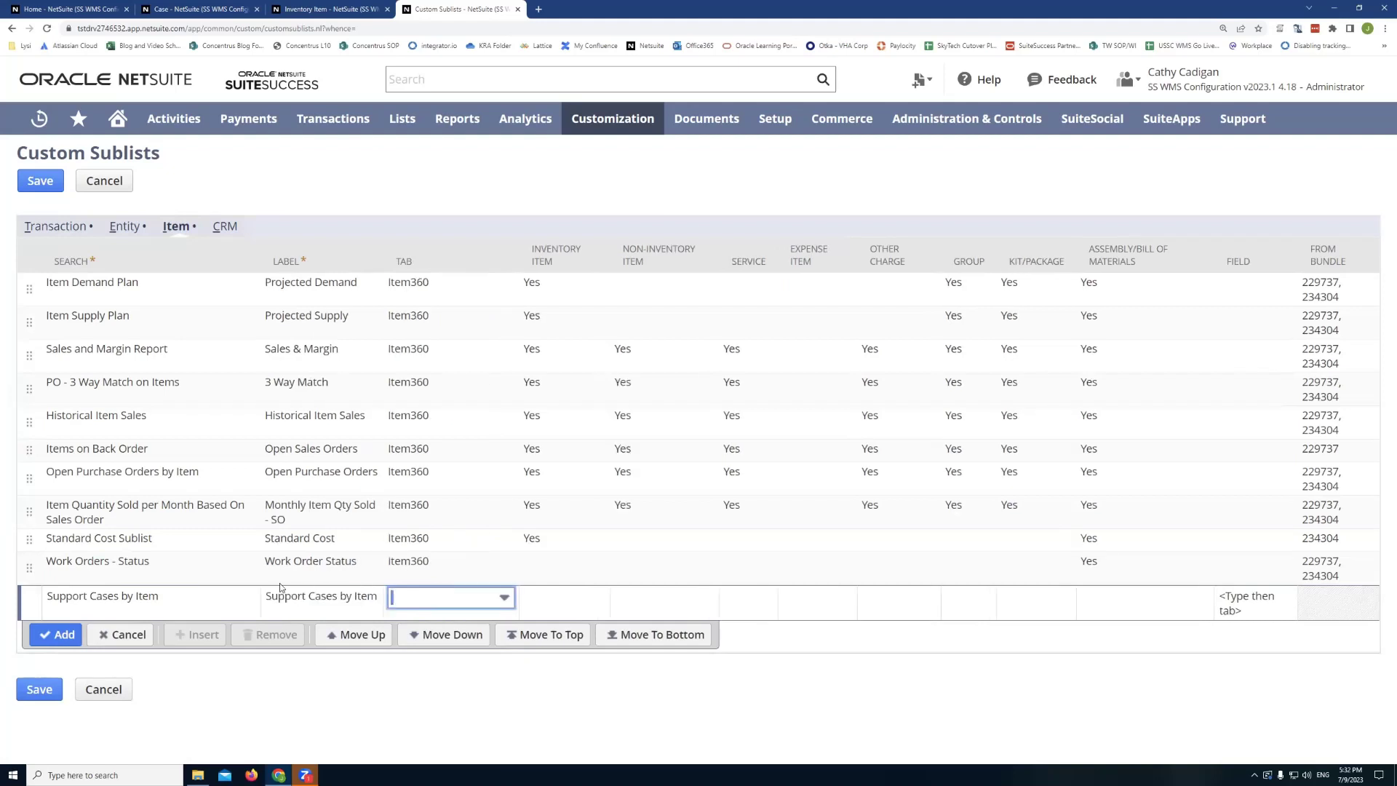
pyautogui.click(446, 596)
pyautogui.scroll(-5, 452, 658)
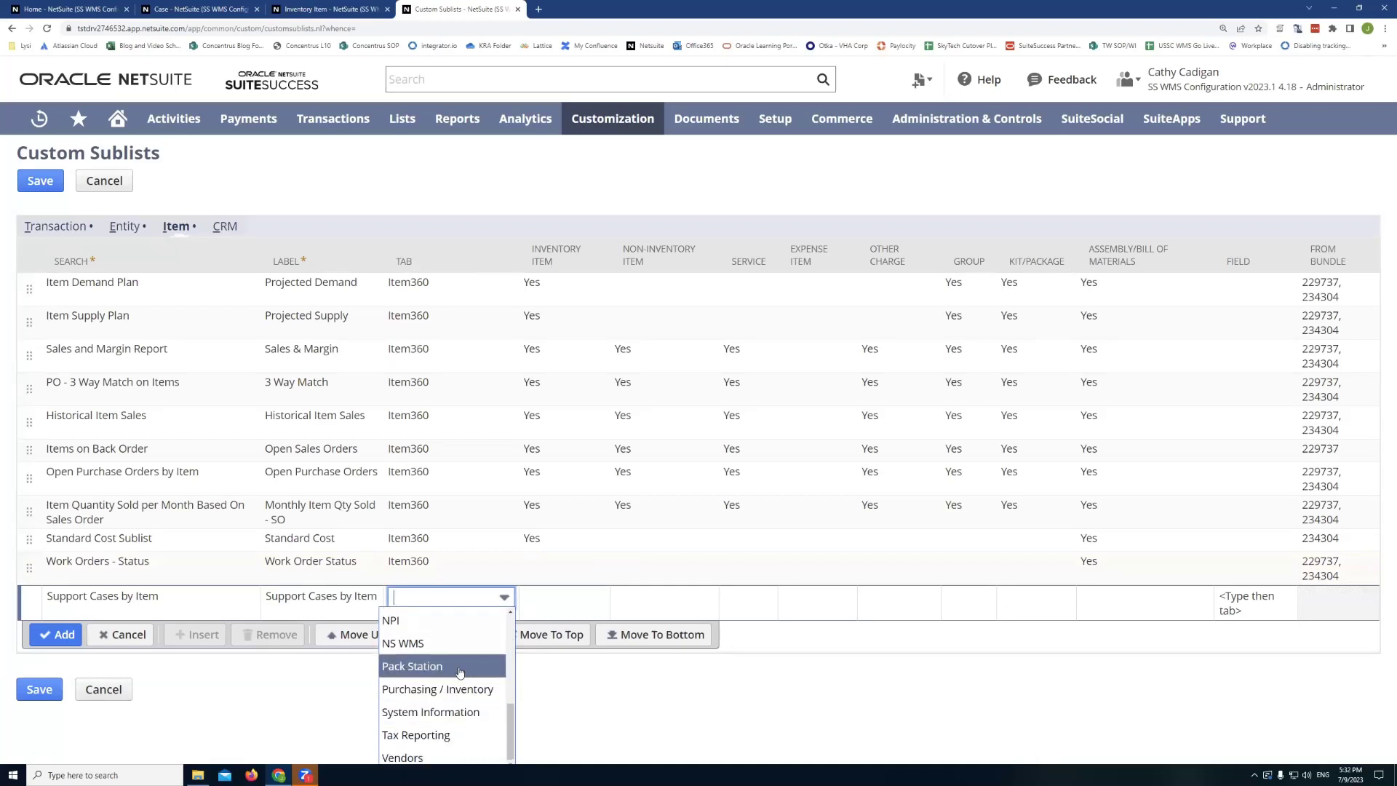
pyautogui.scroll(2, 451, 663)
pyautogui.scroll(2, 443, 675)
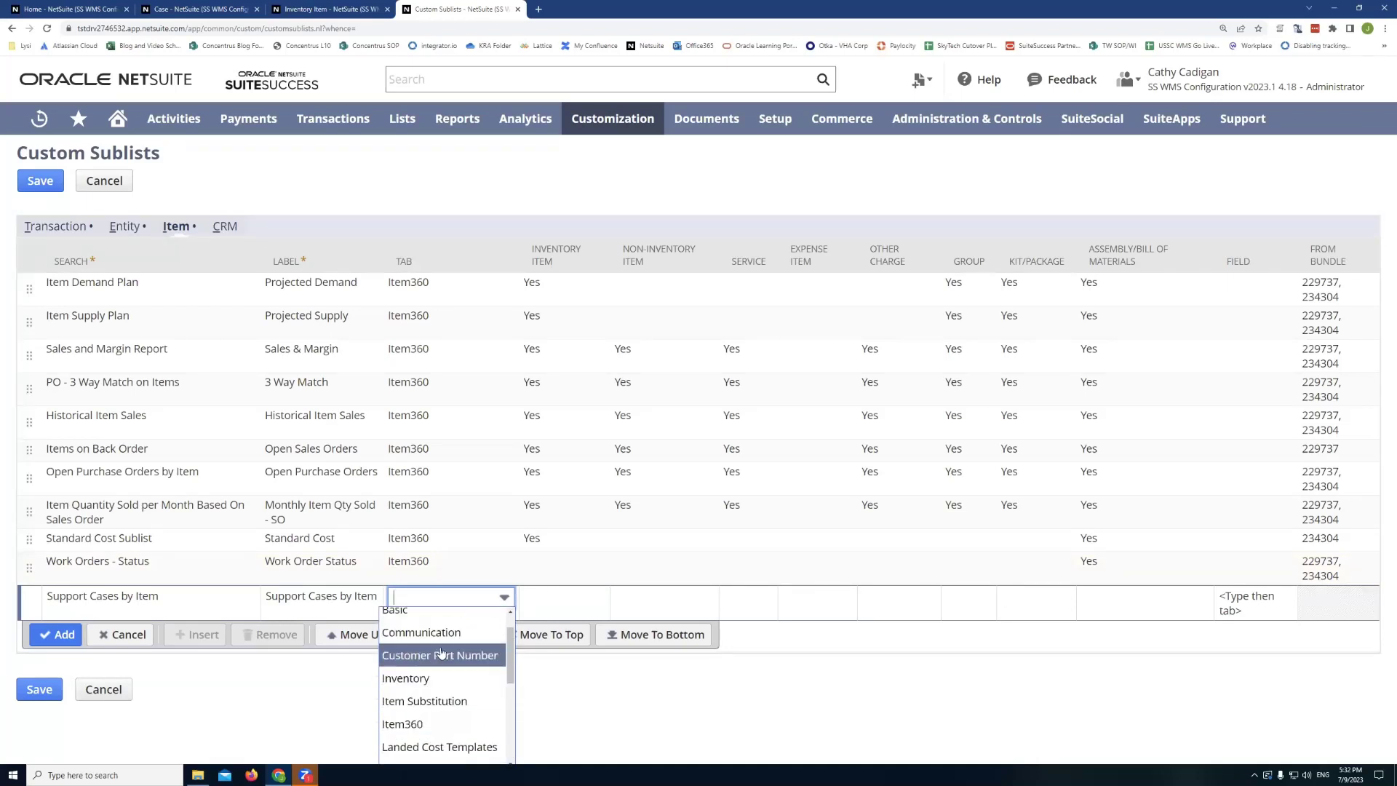
pyautogui.click(445, 627)
pyautogui.click(546, 608)
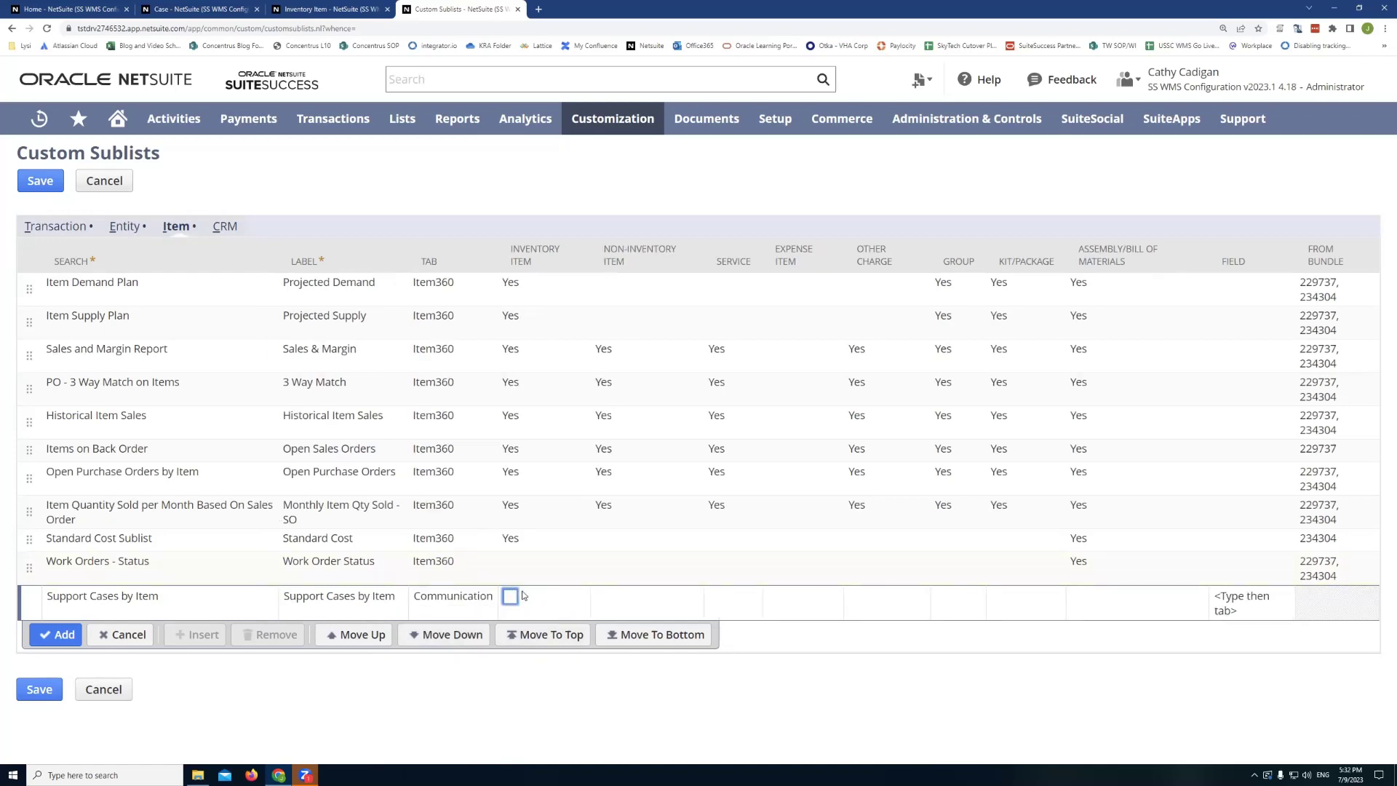
# Tick every item type from Inventory Item through Assembly and add the sublist line
pyautogui.click(510, 598)
pyautogui.click(624, 606)
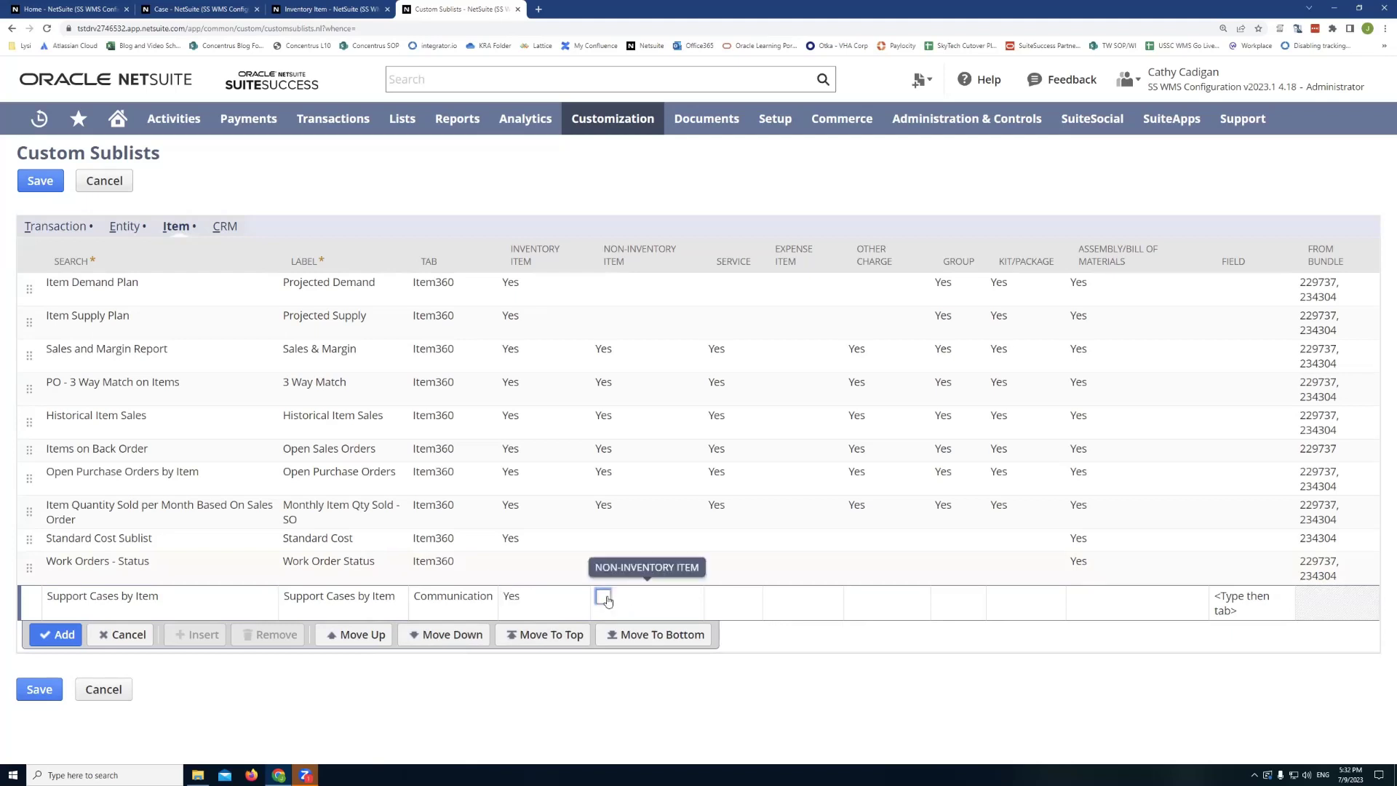
pyautogui.click(603, 596)
pyautogui.click(723, 598)
pyautogui.click(716, 596)
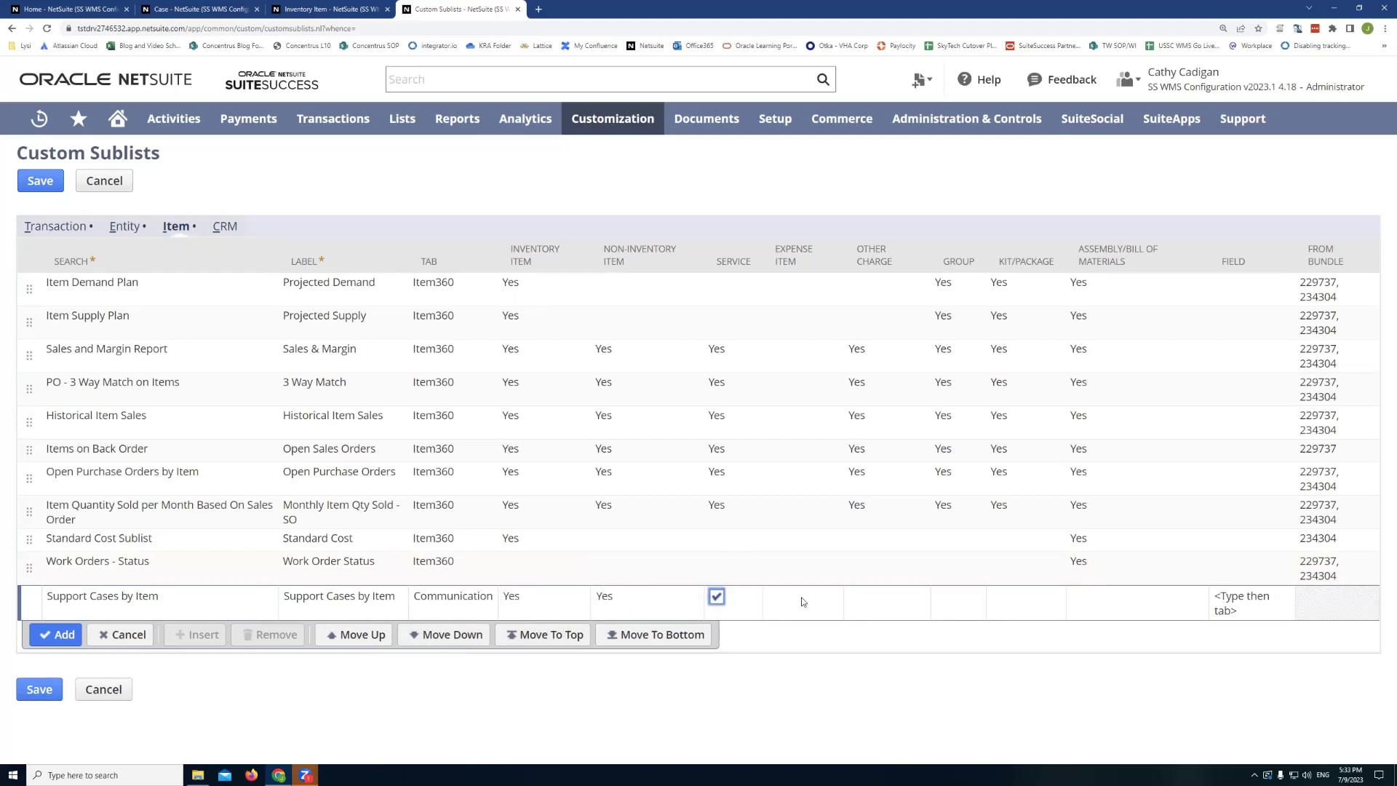
pyautogui.click(777, 598)
pyautogui.click(776, 597)
pyautogui.click(867, 598)
pyautogui.click(857, 596)
pyautogui.click(953, 598)
pyautogui.click(943, 596)
pyautogui.click(1017, 599)
pyautogui.click(998, 597)
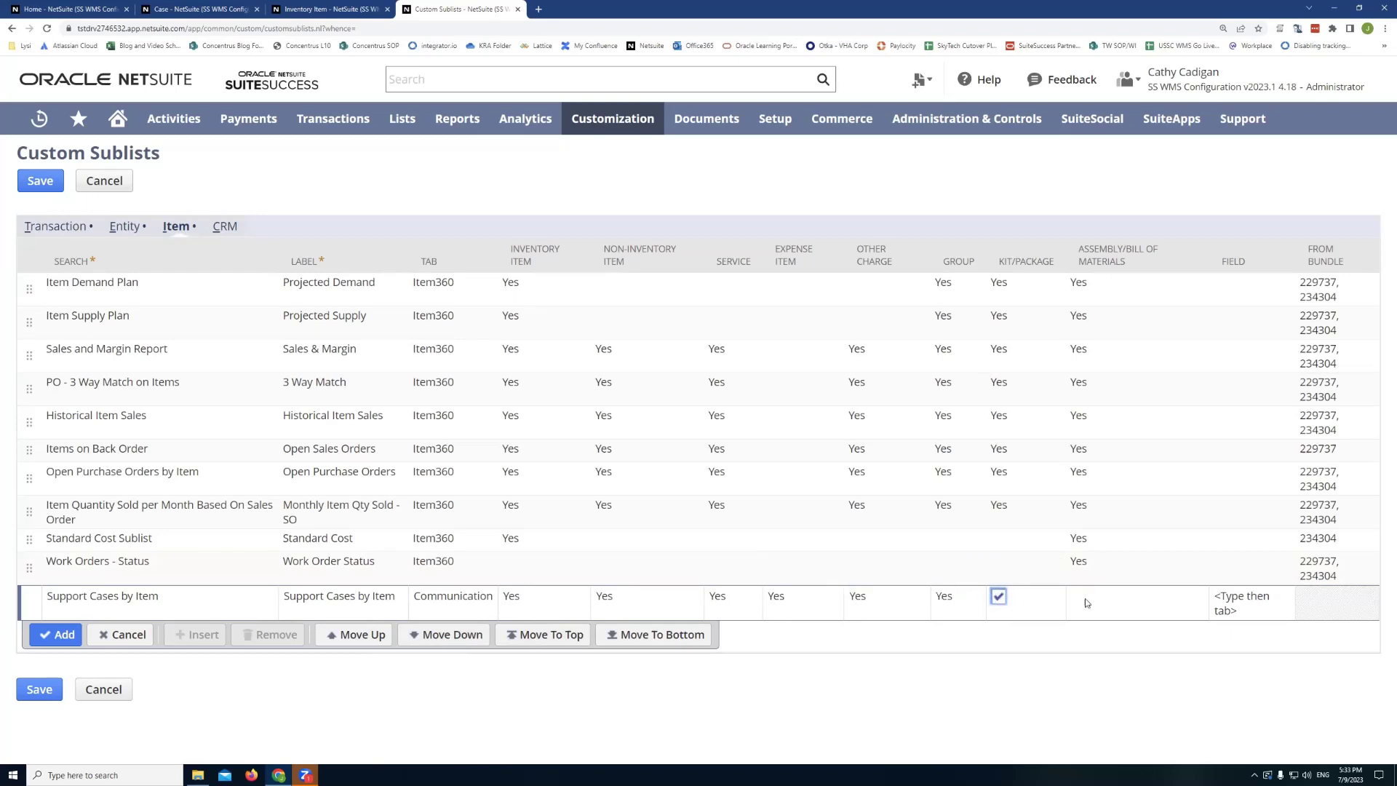
pyautogui.click(1083, 597)
pyautogui.click(61, 635)
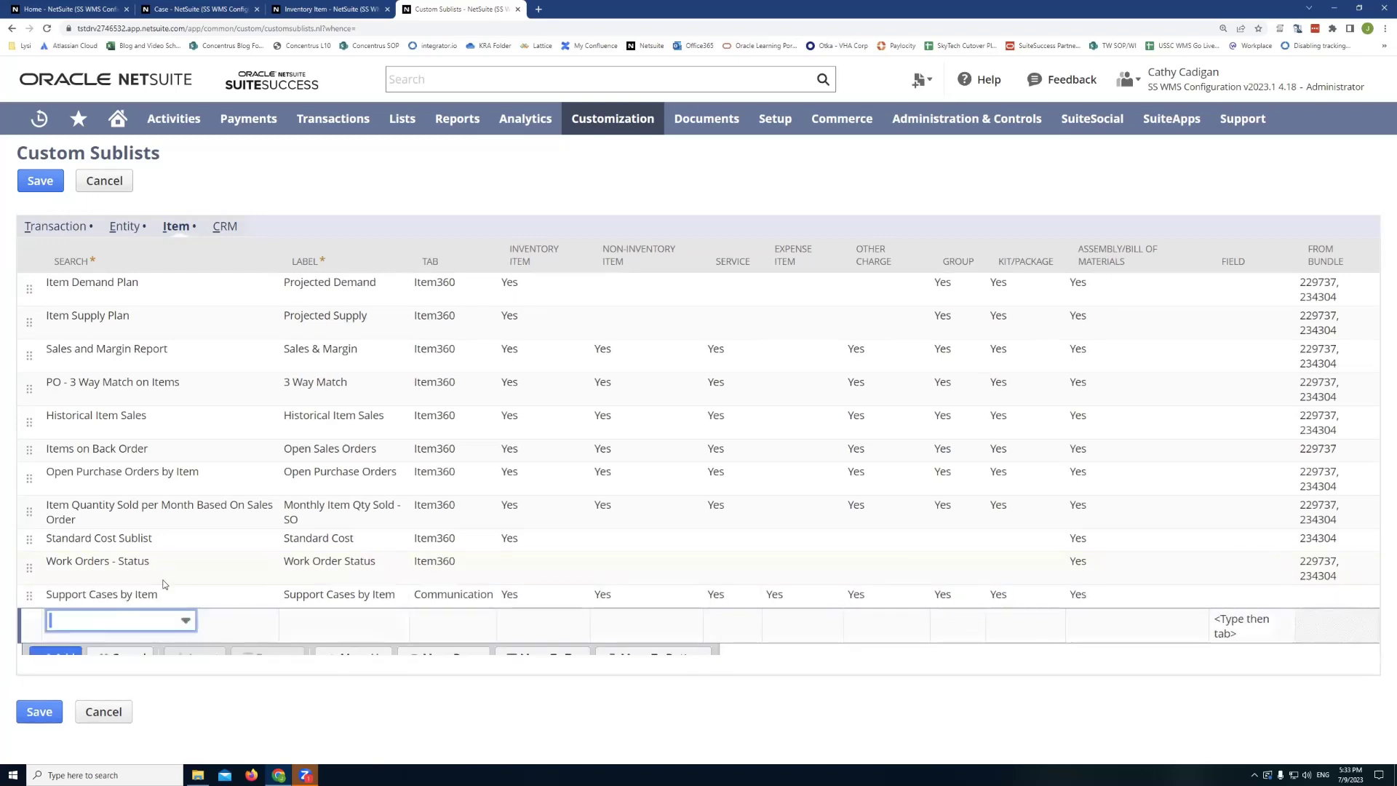
# Save the custom sublist setup and view the Brocade 7800 item's Communication section
pyautogui.click(40, 180)
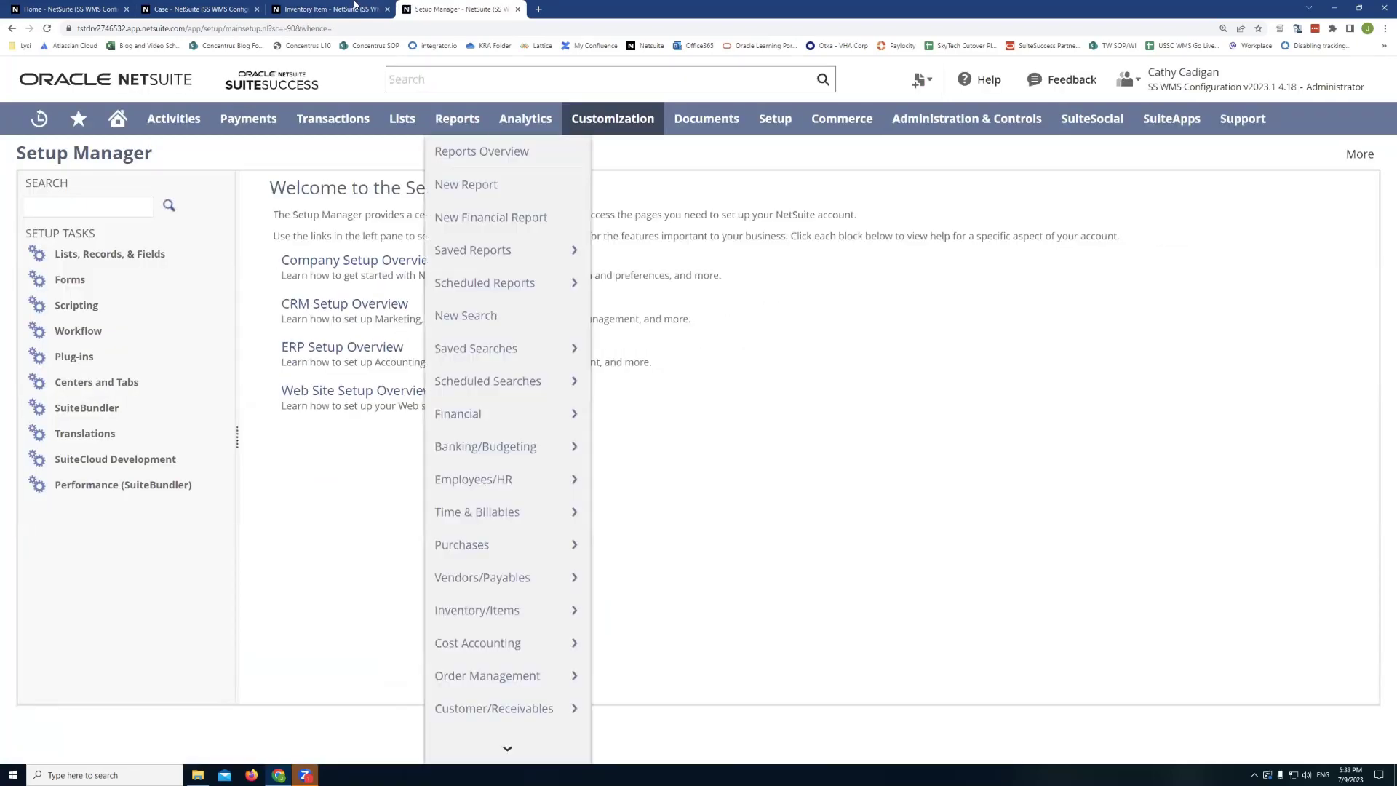
pyautogui.click(331, 8)
pyautogui.moveTo(402, 118)
pyautogui.moveTo(407, 251)
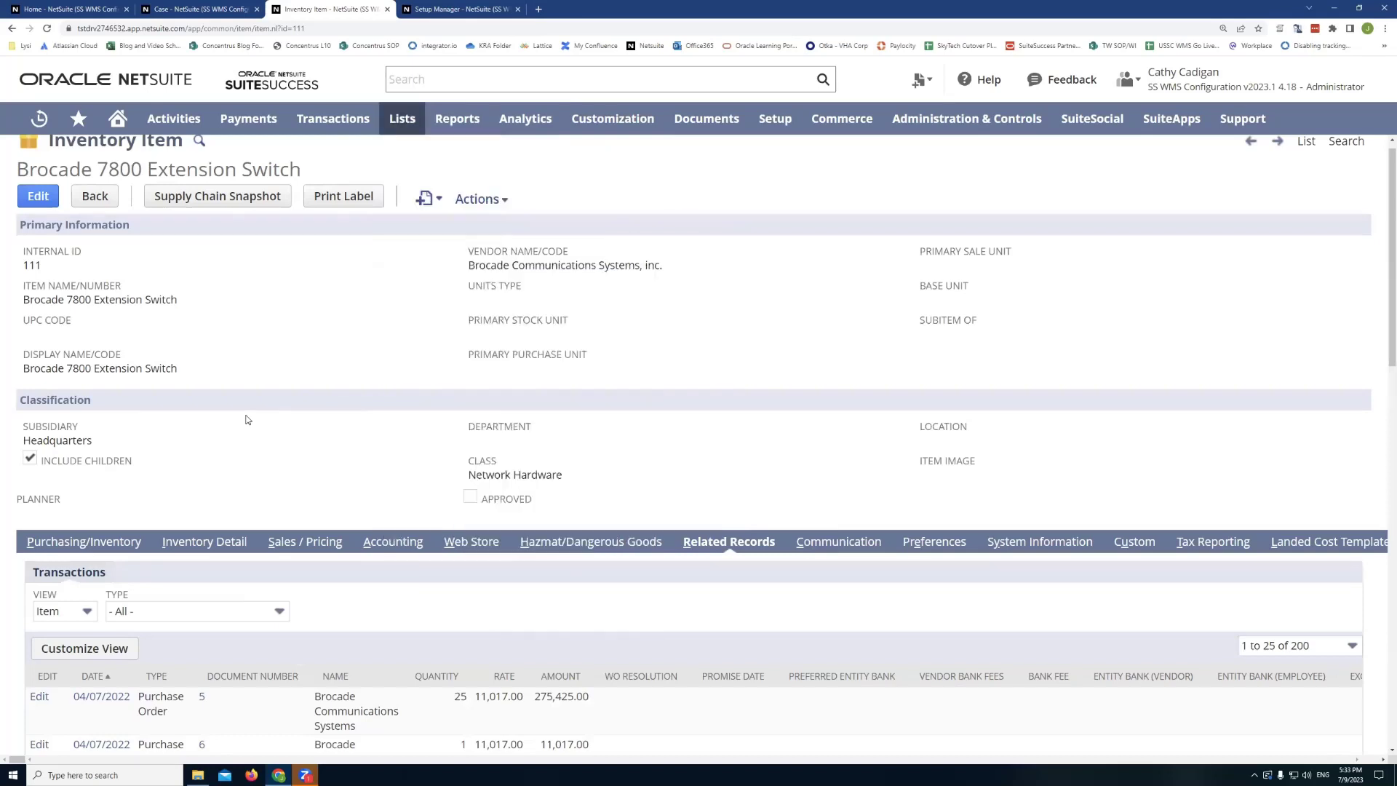
pyautogui.click(832, 544)
pyautogui.scroll(-1, 360, 415)
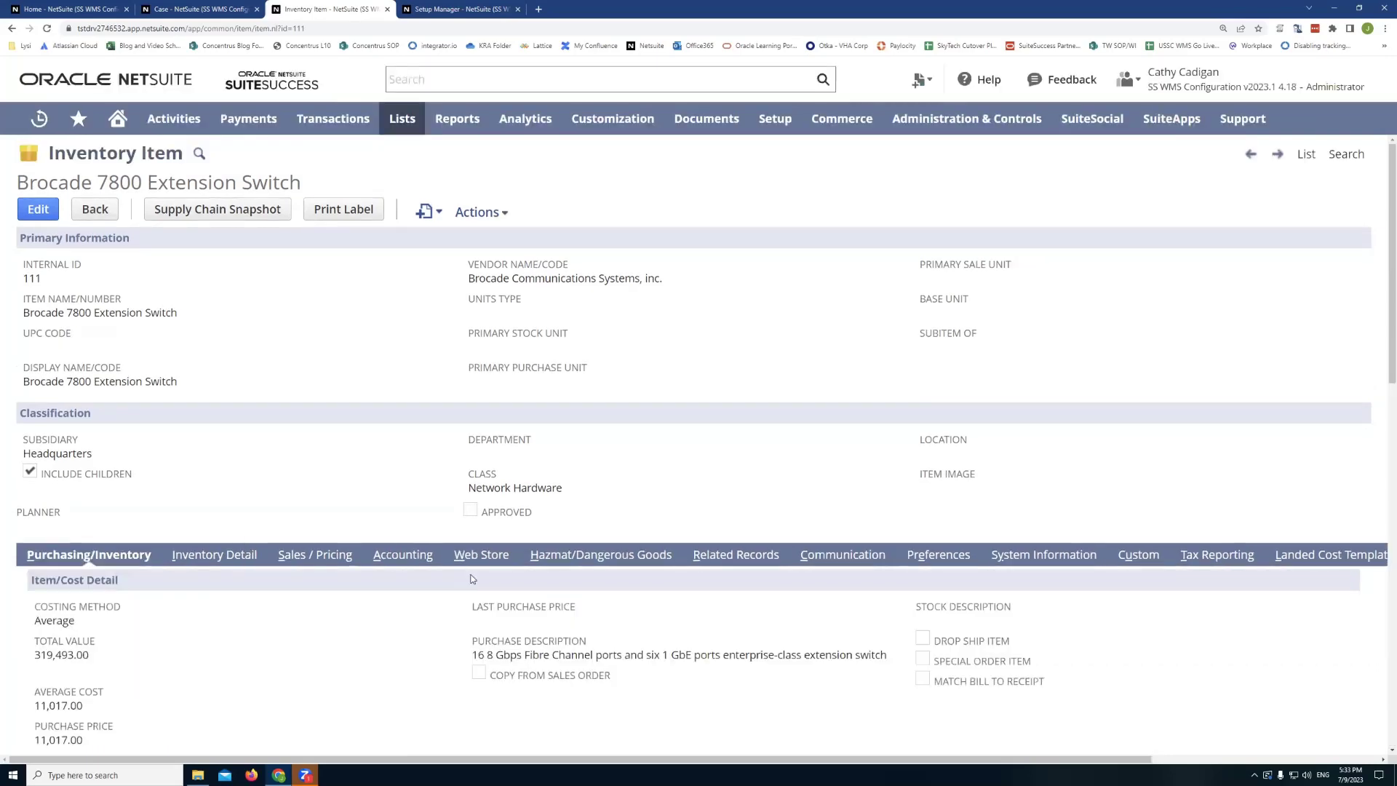
pyautogui.click(819, 556)
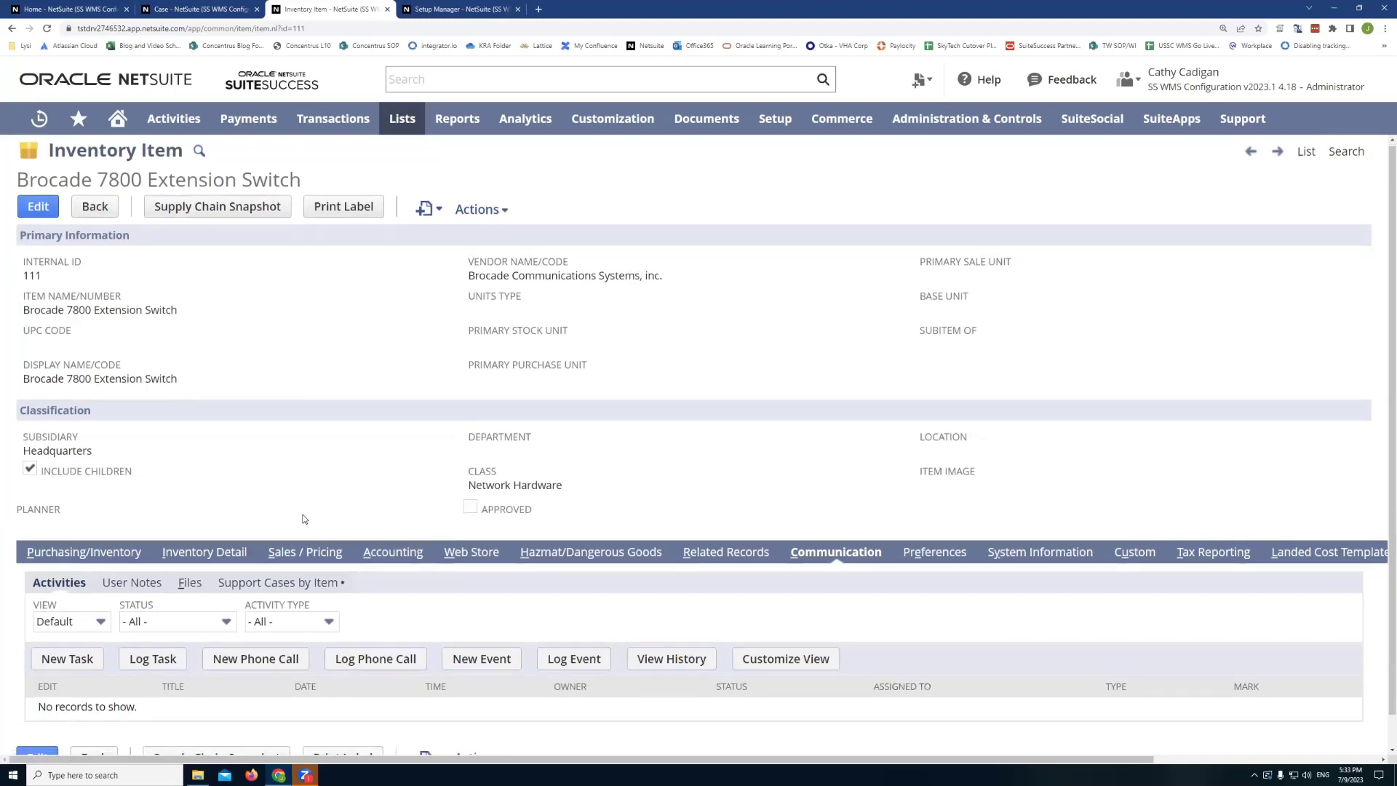
pyautogui.scroll(-1, 303, 518)
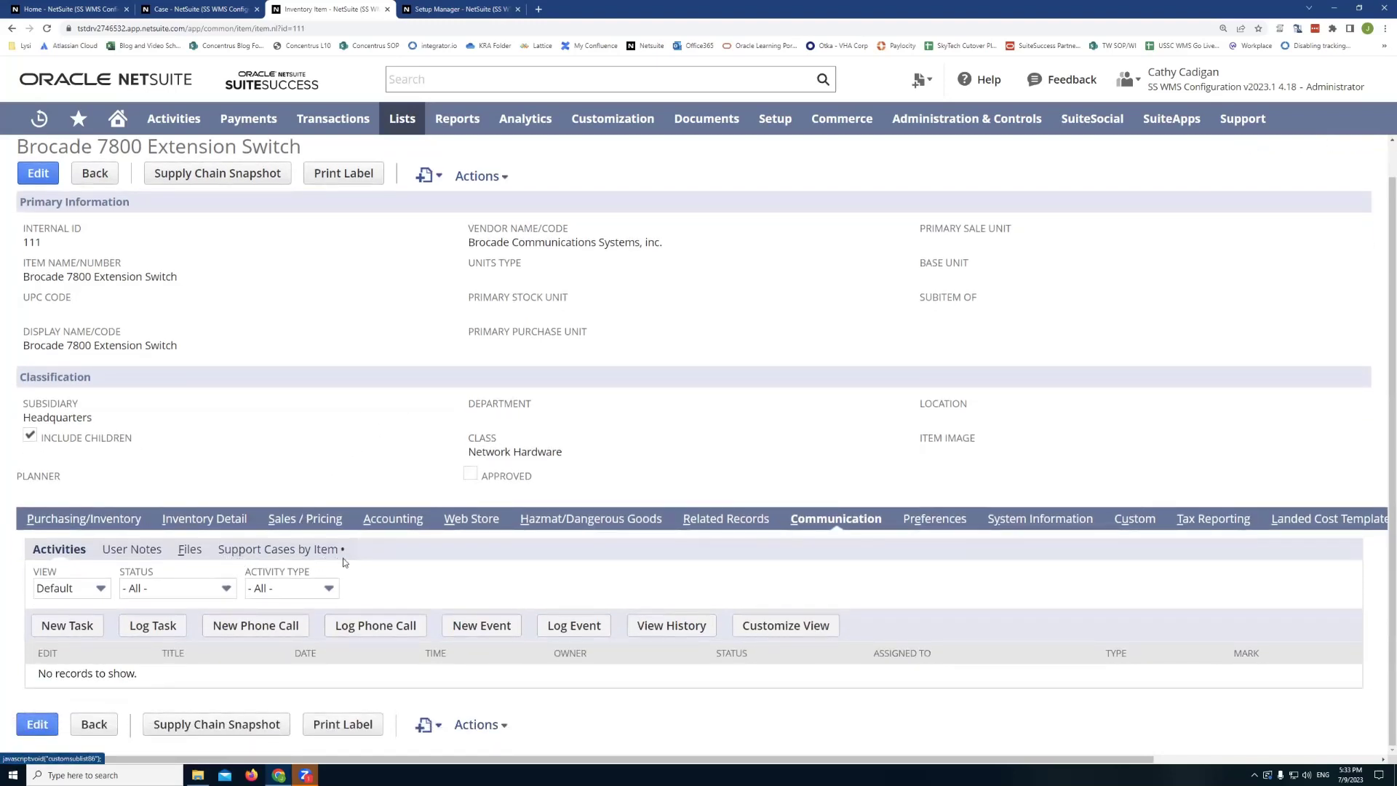
# View the Support Cases by Item subtab listing CASE2, CASE8 and CASE15 for the Brocade switch
pyautogui.click(255, 556)
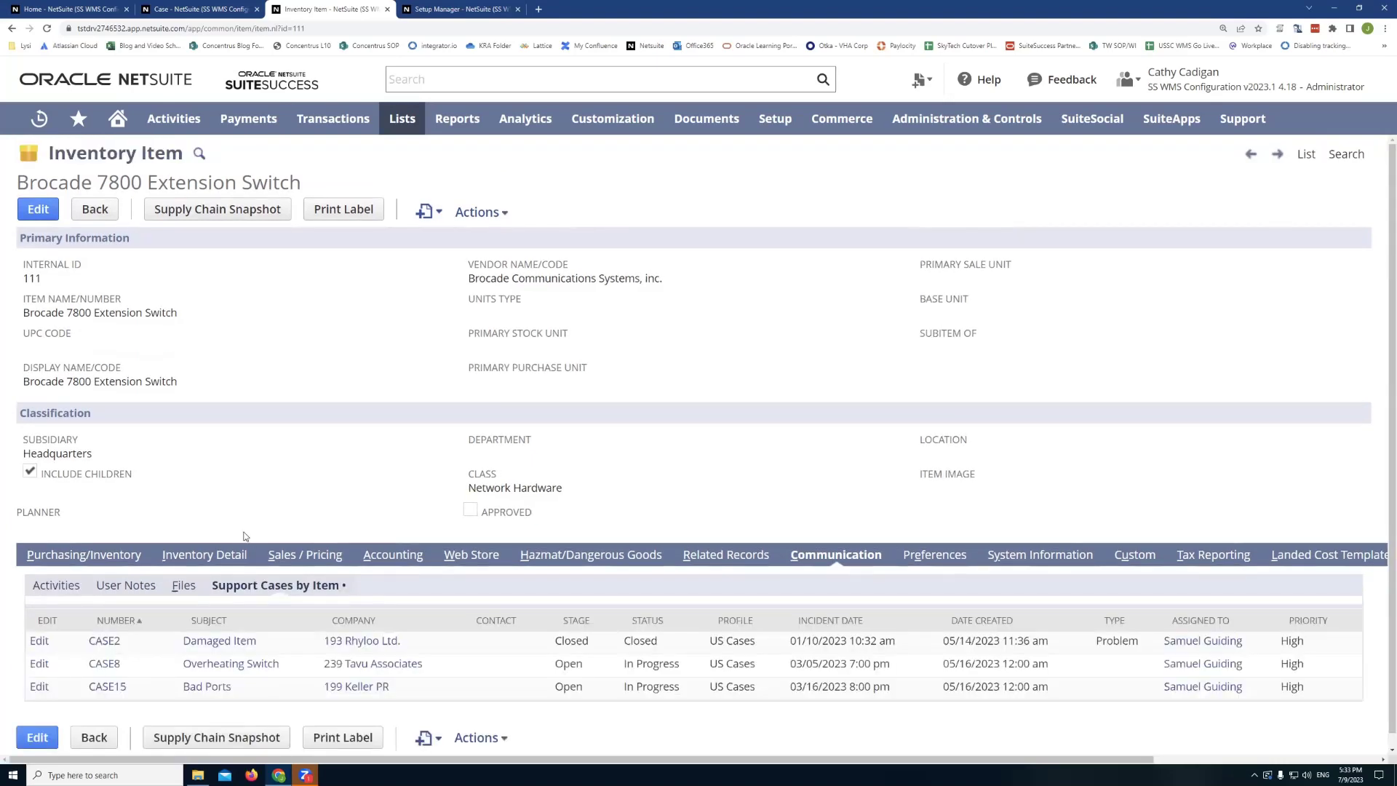
pyautogui.scroll(-1, 208, 608)
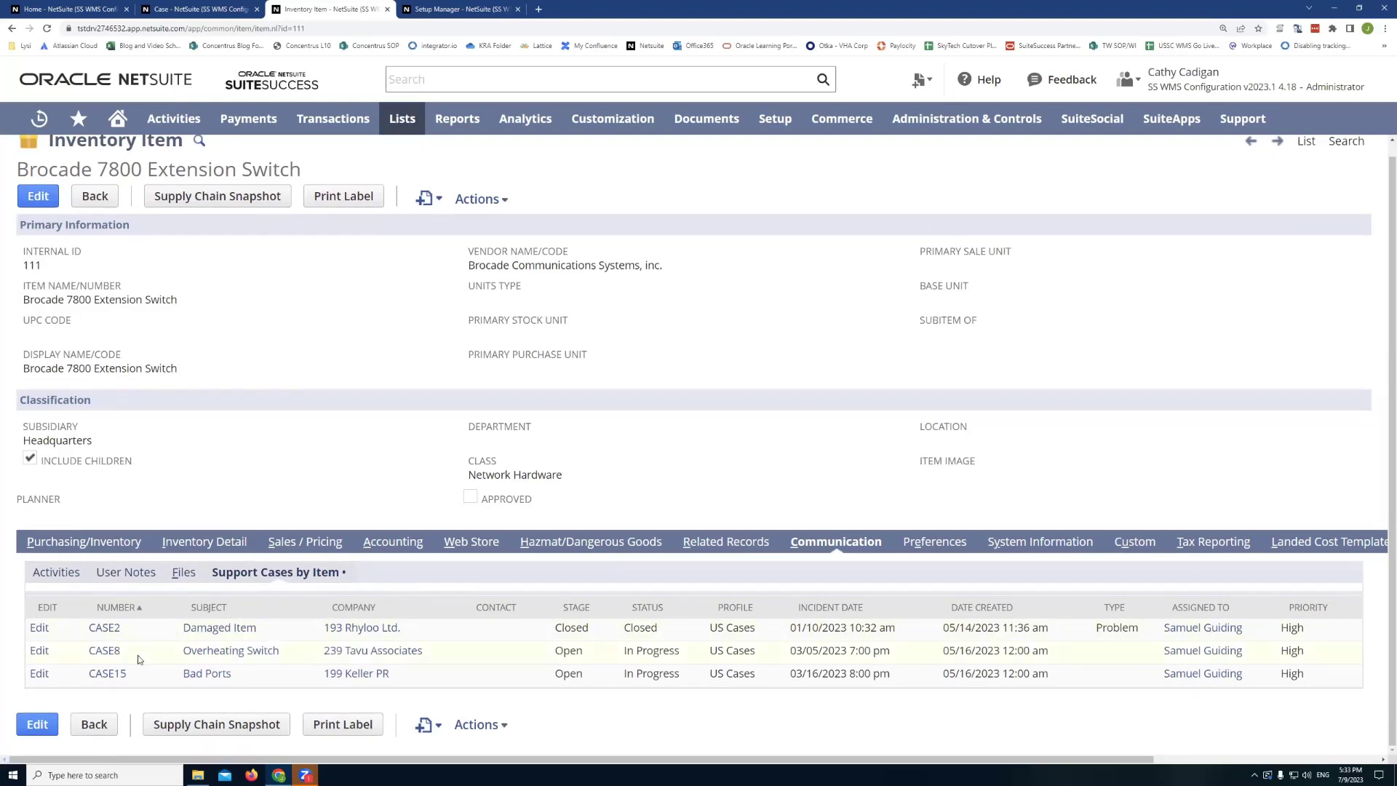
pyautogui.scroll(1, 160, 627)
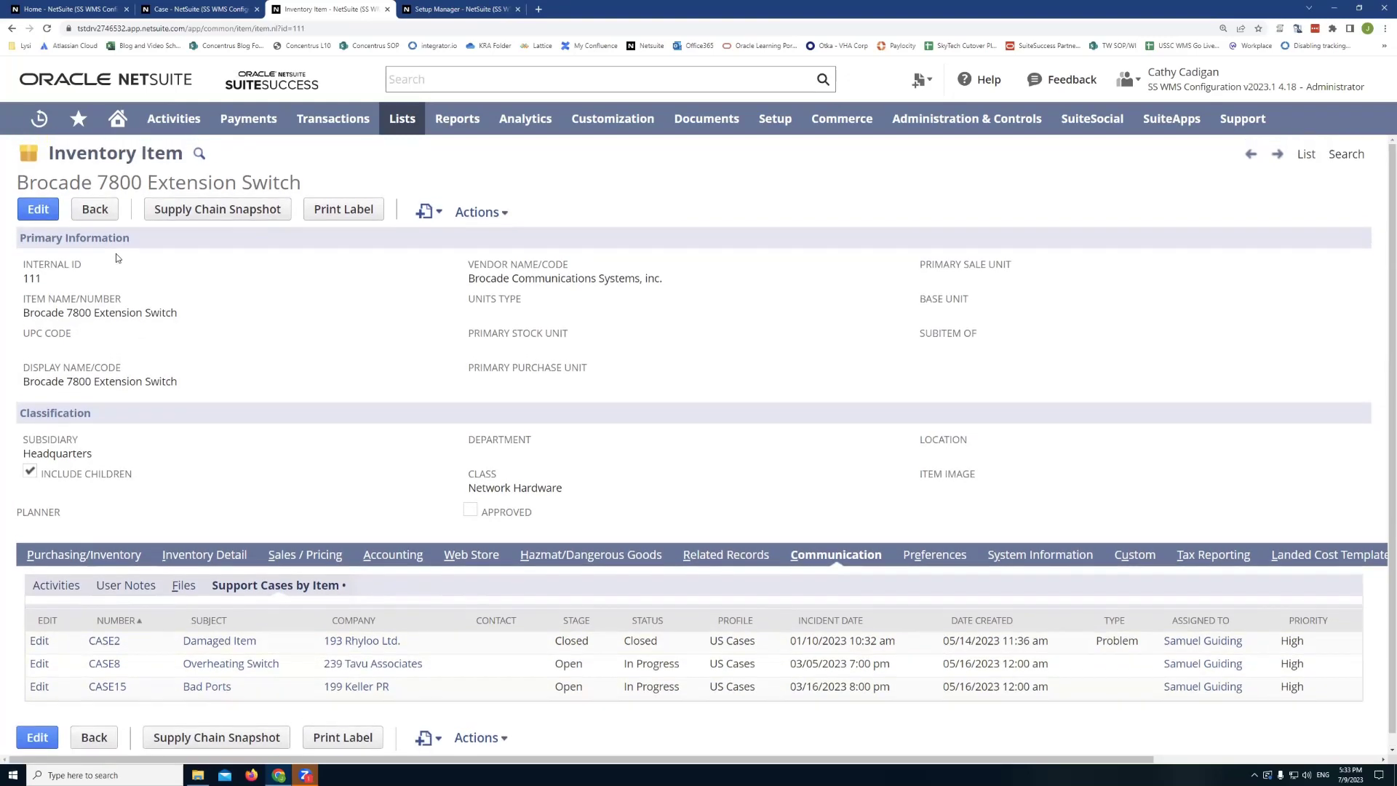
pyautogui.moveTo(27, 182); pyautogui.dragTo(299, 171)
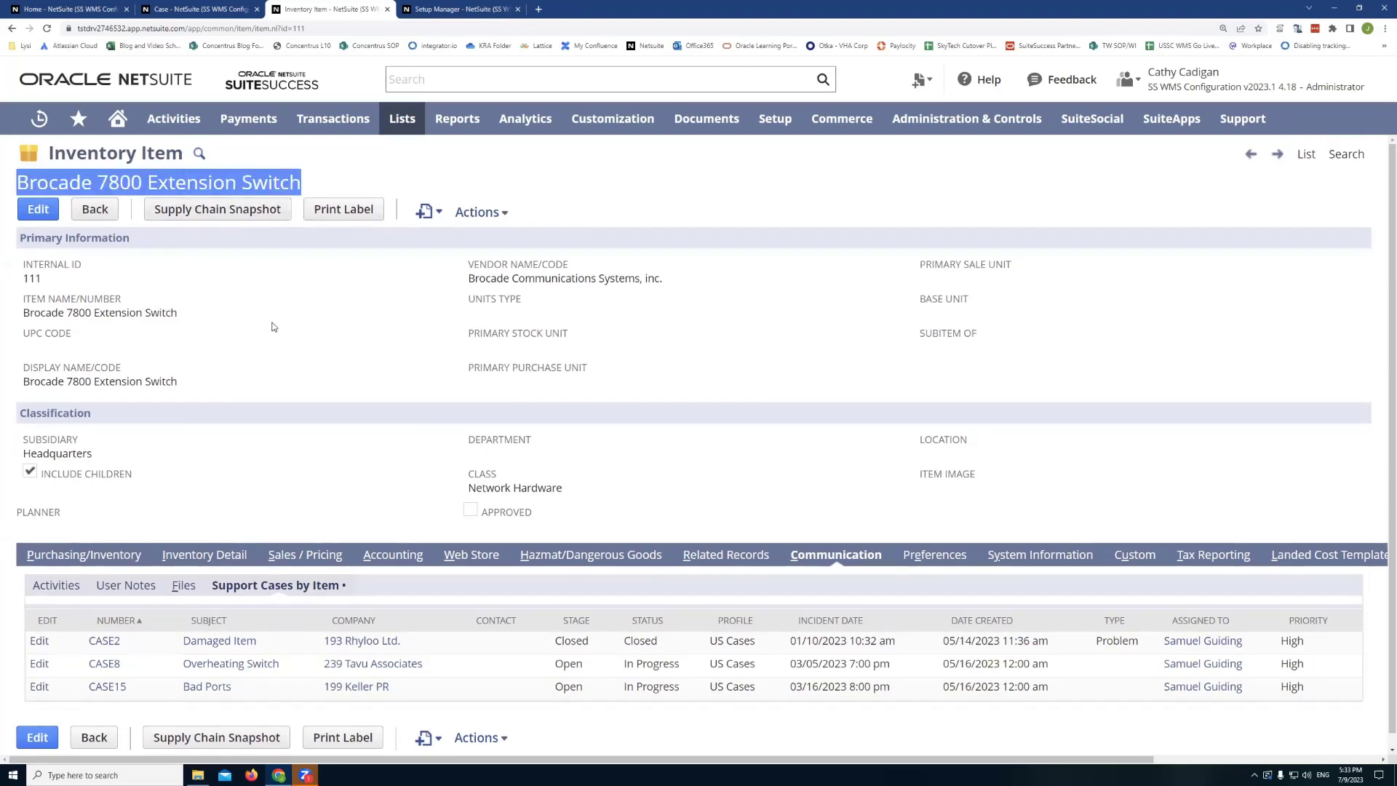
pyautogui.scroll(-1, 349, 489)
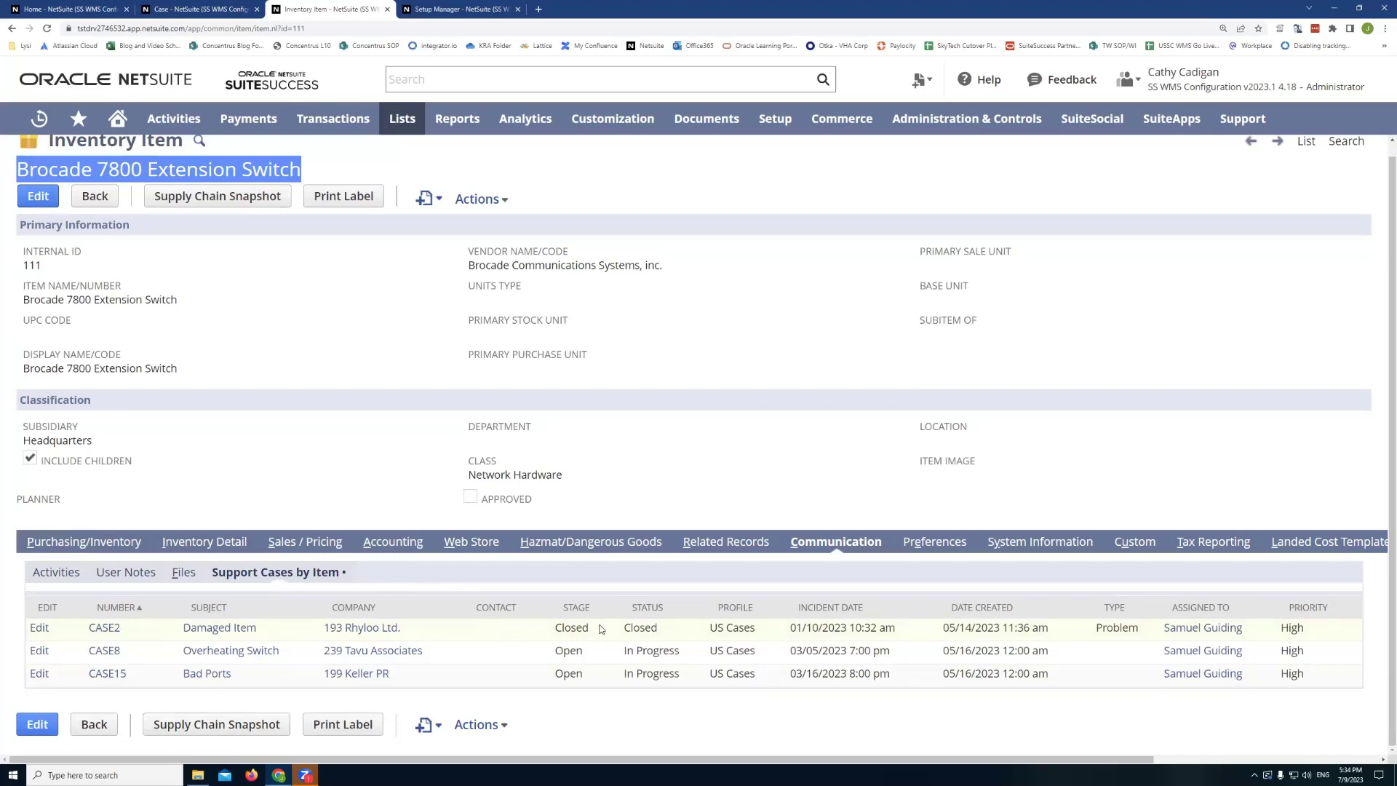
# Open the CASE2 Damaged Item case in a new tab, view it, then return to the item record
pyautogui.rightClick(124, 630)
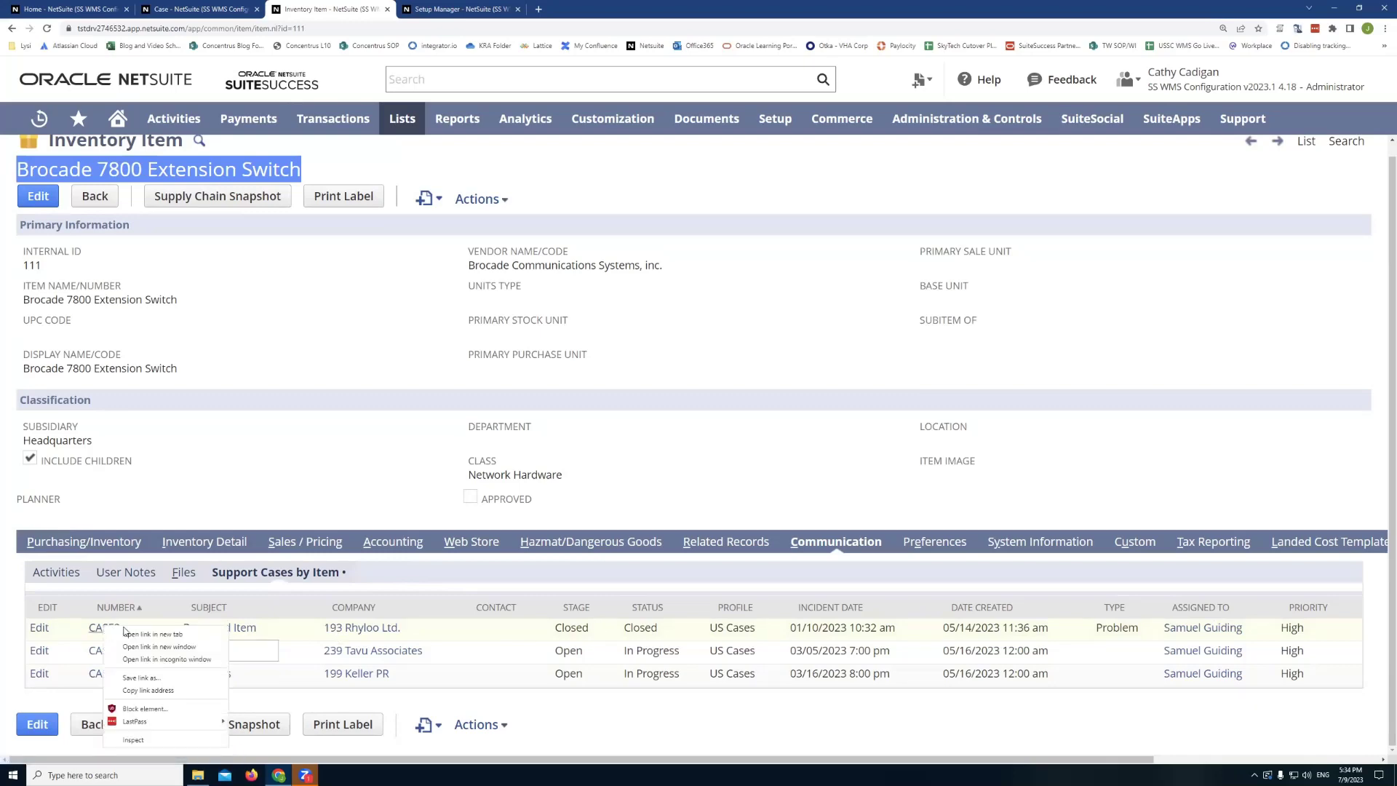
pyautogui.click(152, 633)
pyautogui.hotkey('ctrl', '9')
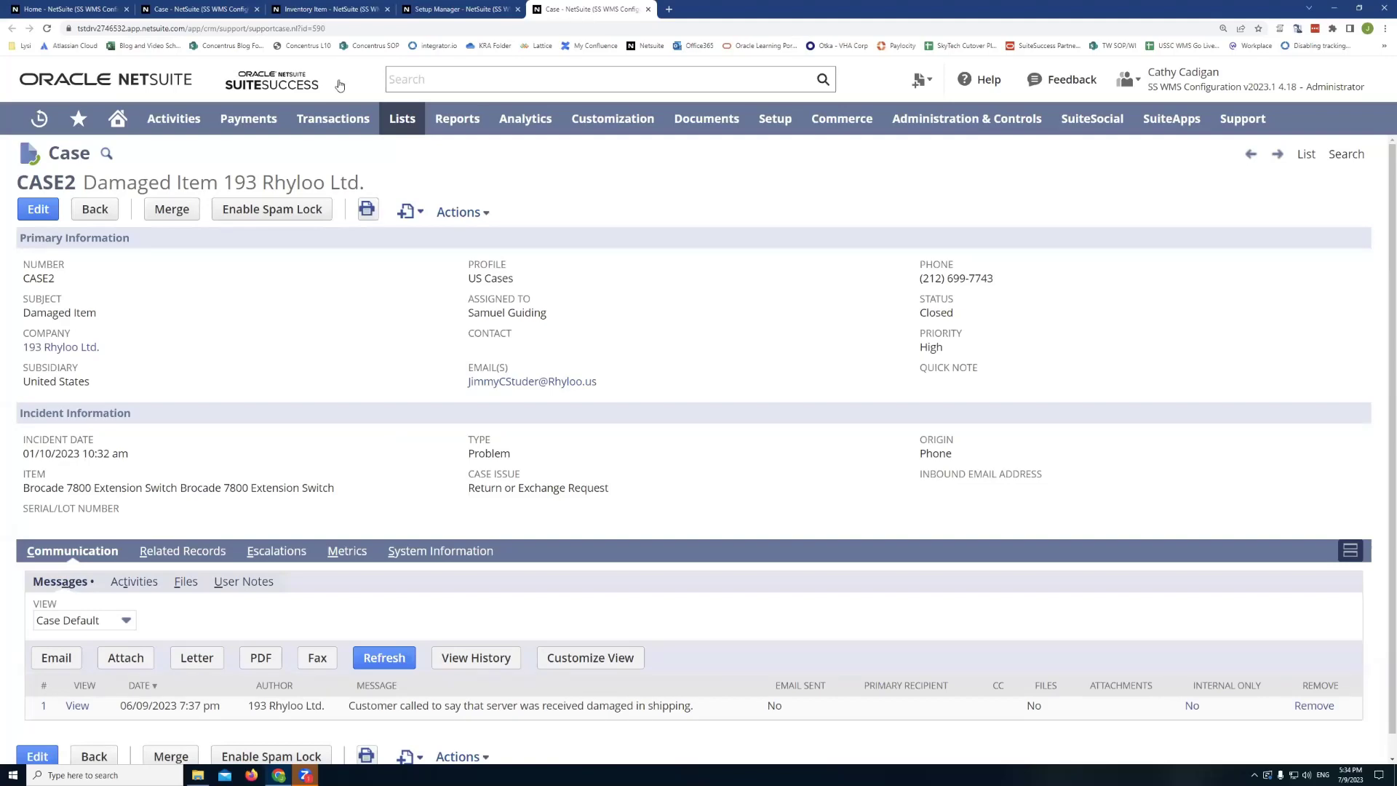
pyautogui.hotkey('ctrl', '3')
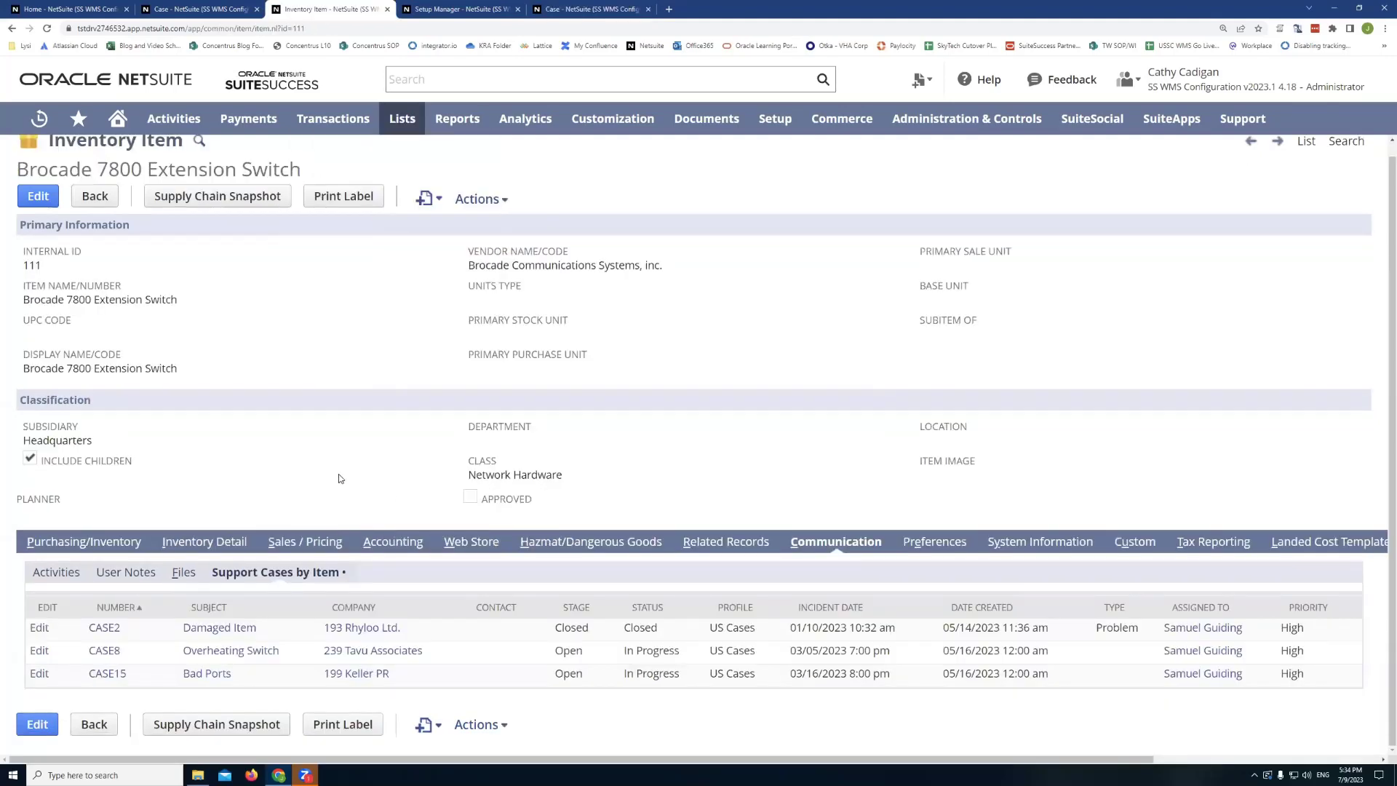